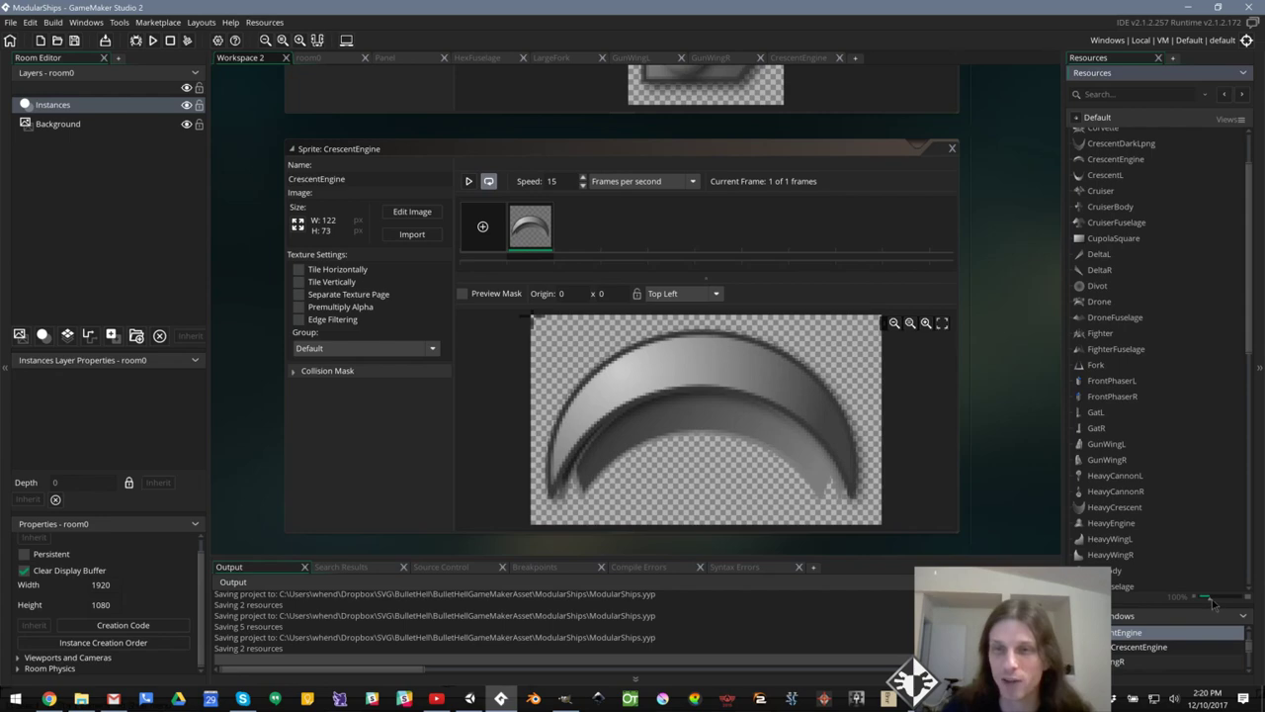
Enlarge the resource tree to 165% and look through the available ship part sprites
drag(1212, 599, 1231, 604)
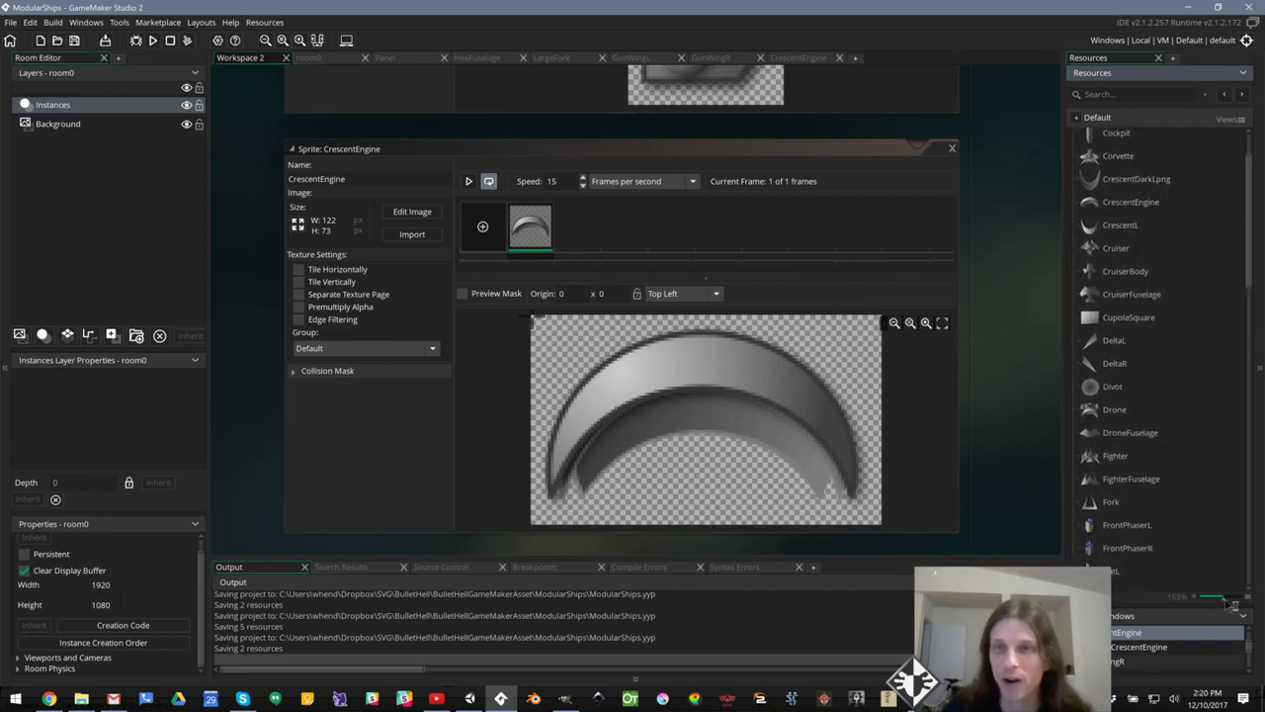
click(1138, 647)
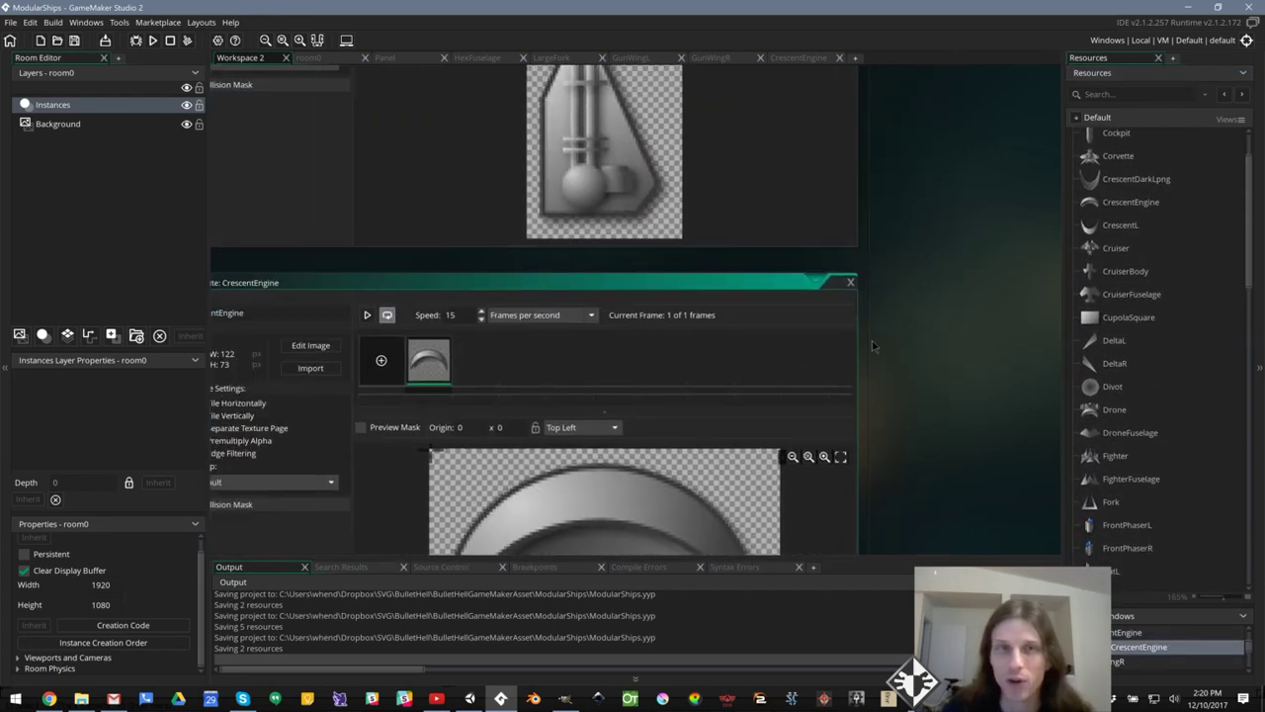
scroll(1145, 427, down, 1)
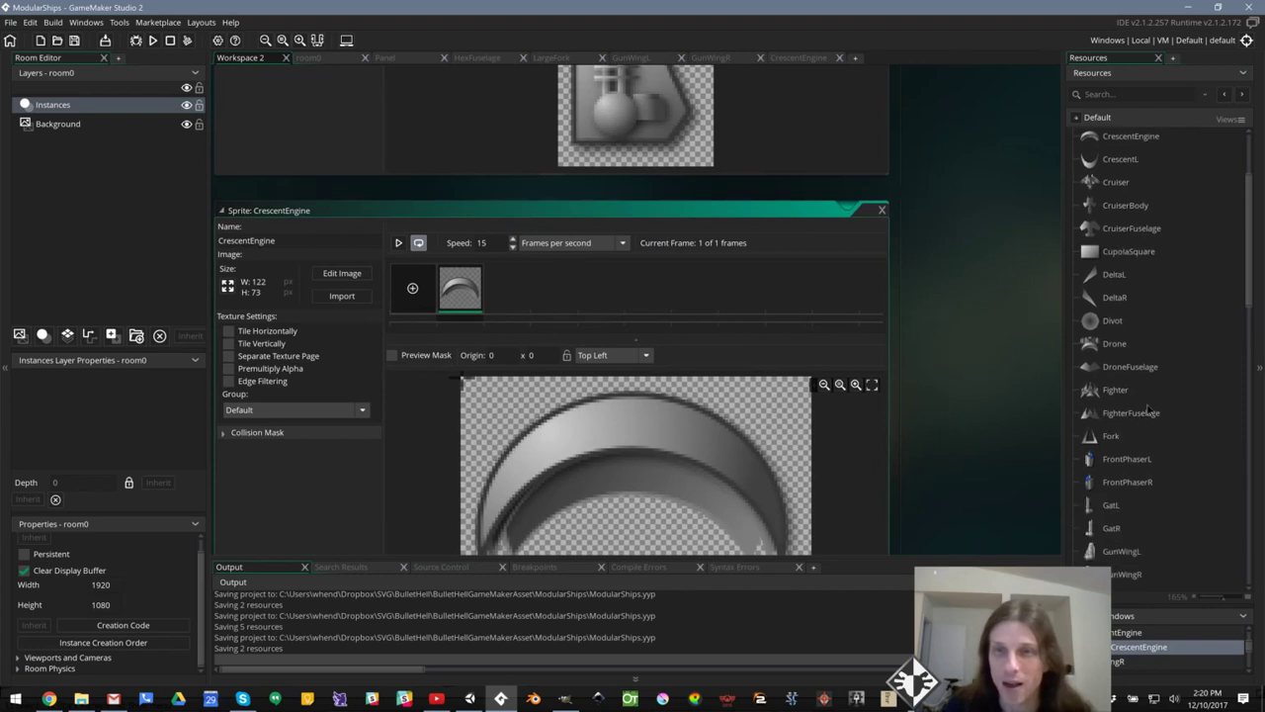
scroll(1146, 407, down, 2)
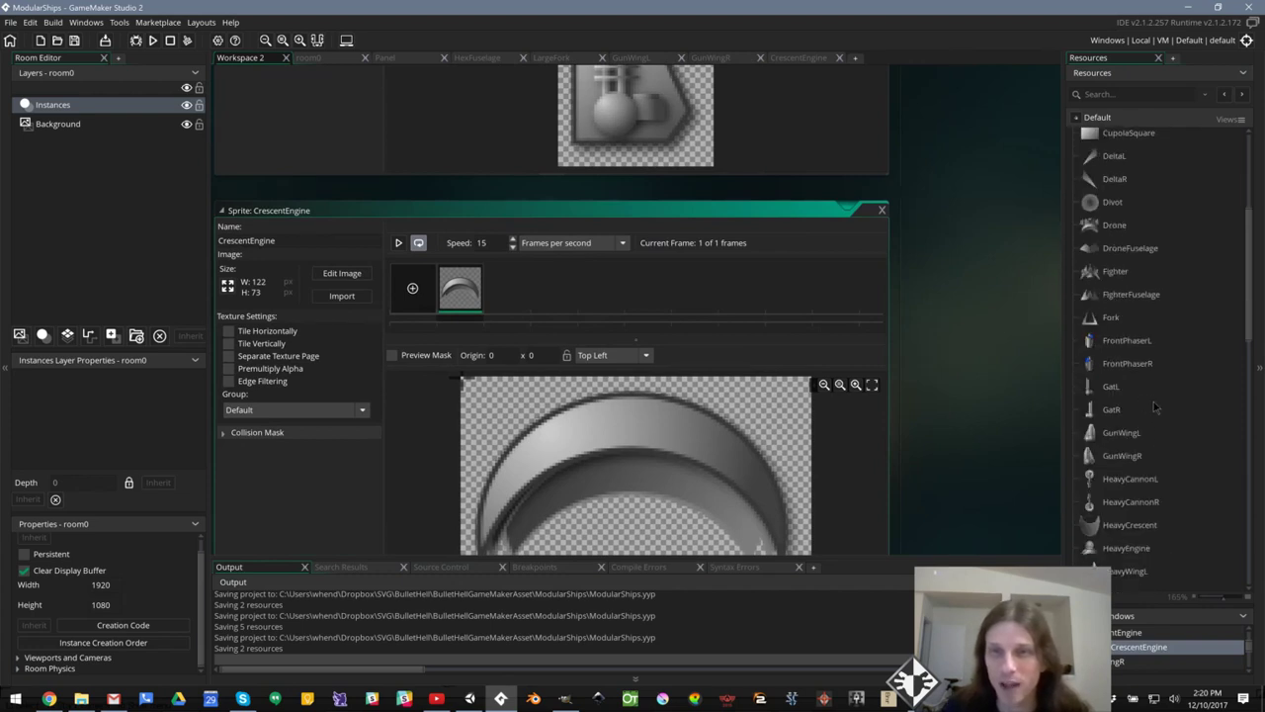
scroll(1157, 407, up, 5)
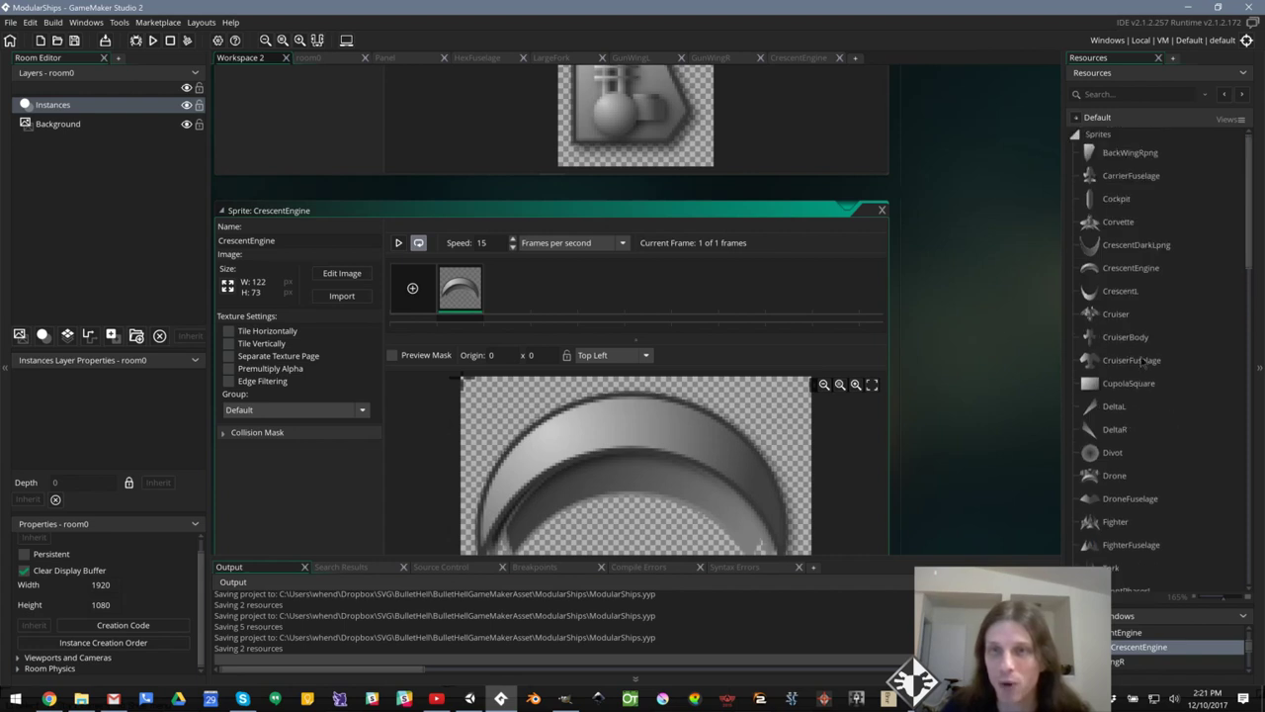
scroll(1152, 436, down, 2)
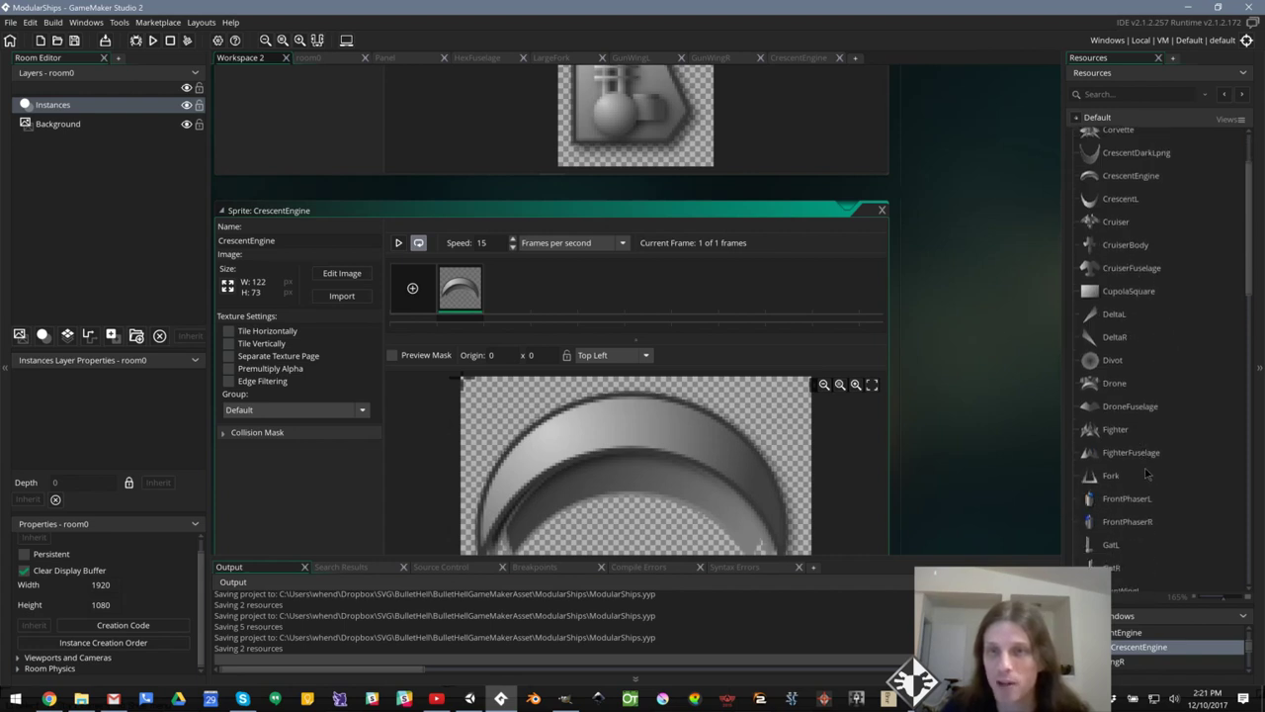
scroll(1147, 470, down, 2)
scroll(1148, 469, down, 3)
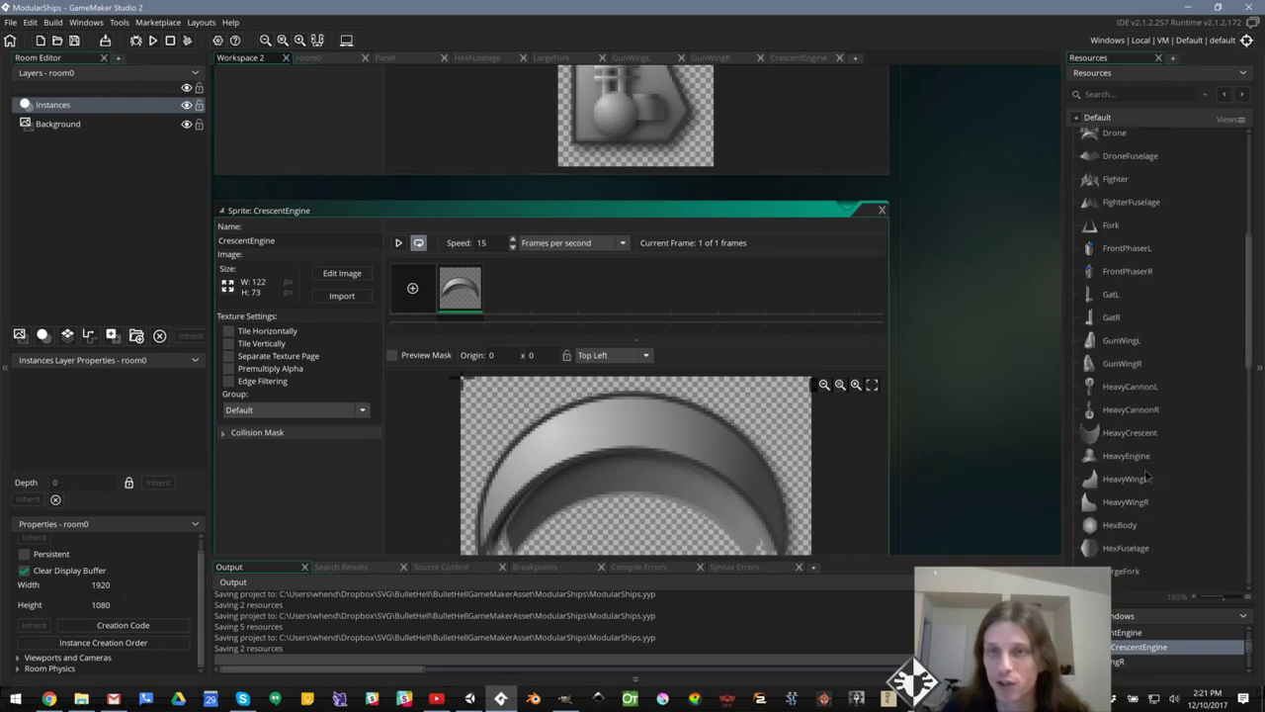
scroll(1146, 478, down, 1)
Duplicate the HexFuselage sprite and open the copy in the workspace
right_click(1125, 496)
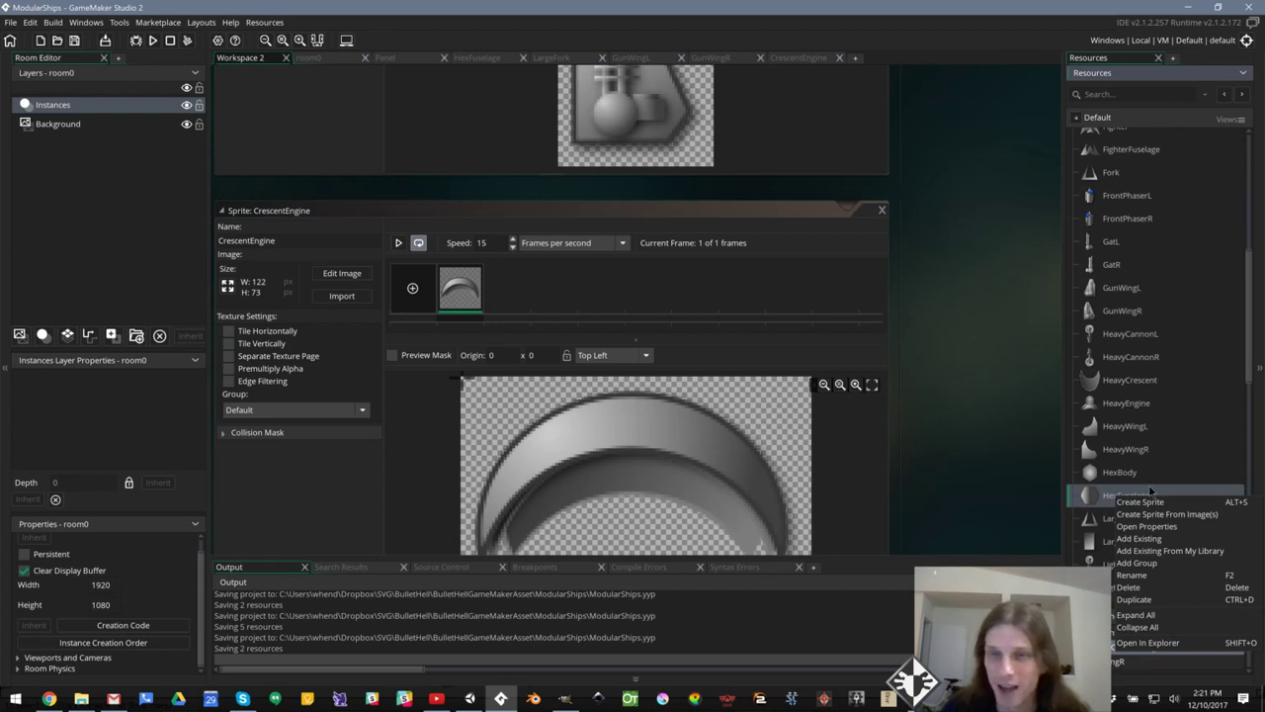
click(1161, 601)
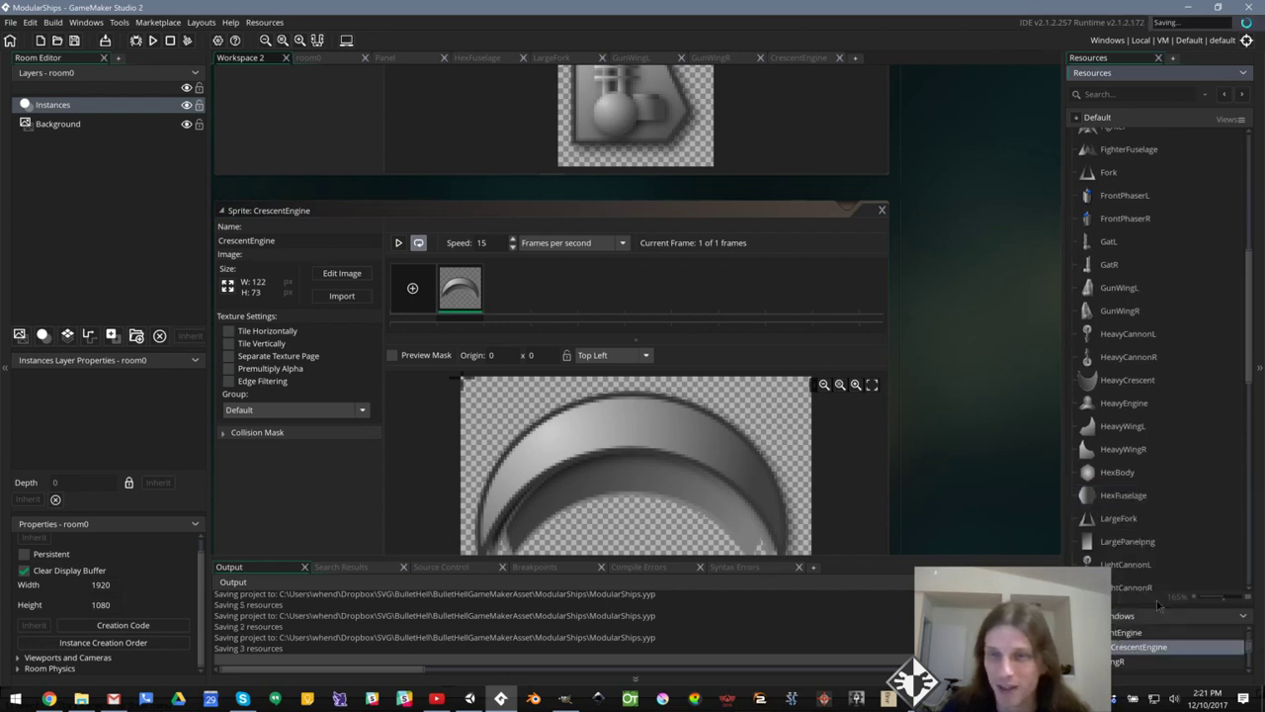
scroll(1139, 497, down, 2)
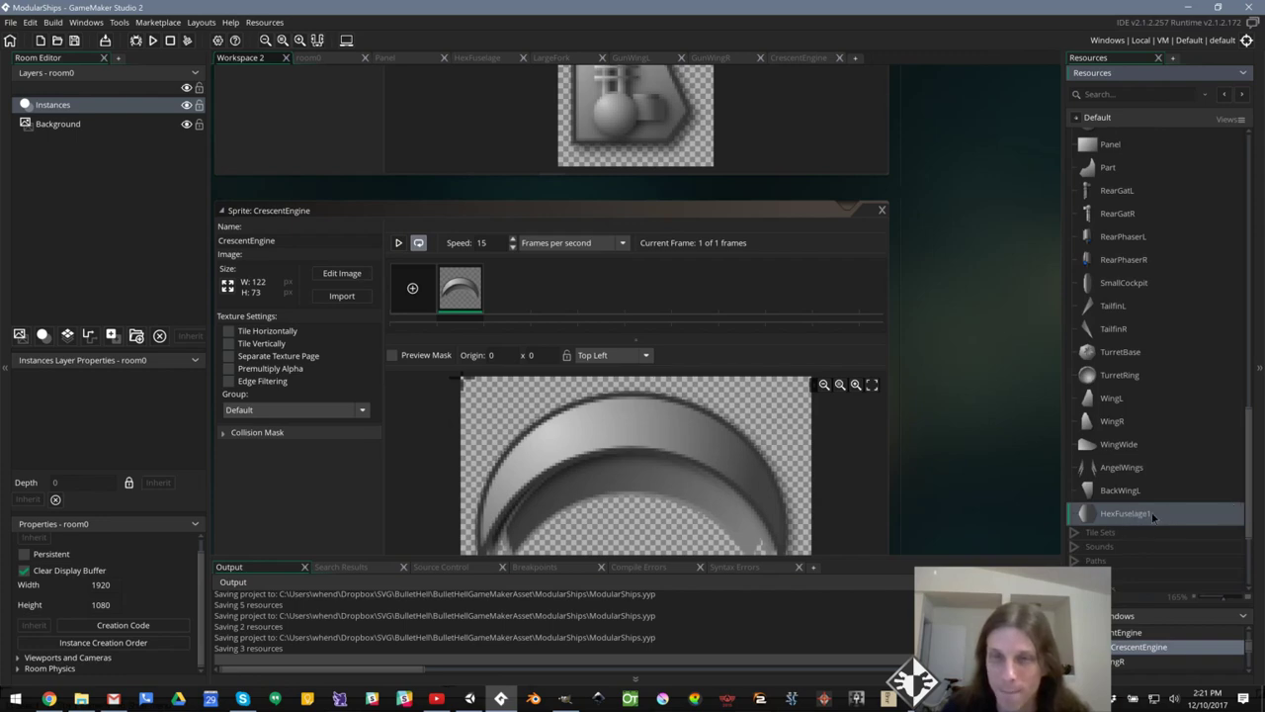
double_click(1144, 515)
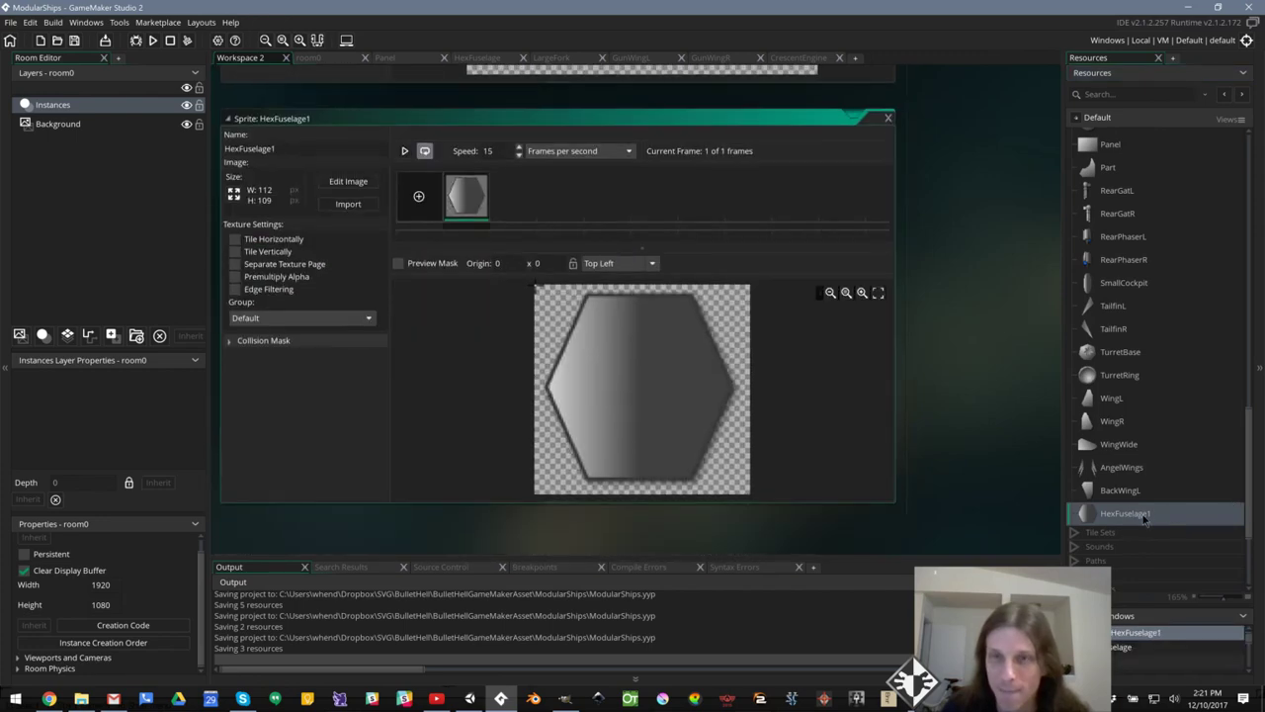
Rename the duplicated hexagon sprite to HexShipImg
right_click(1152, 516)
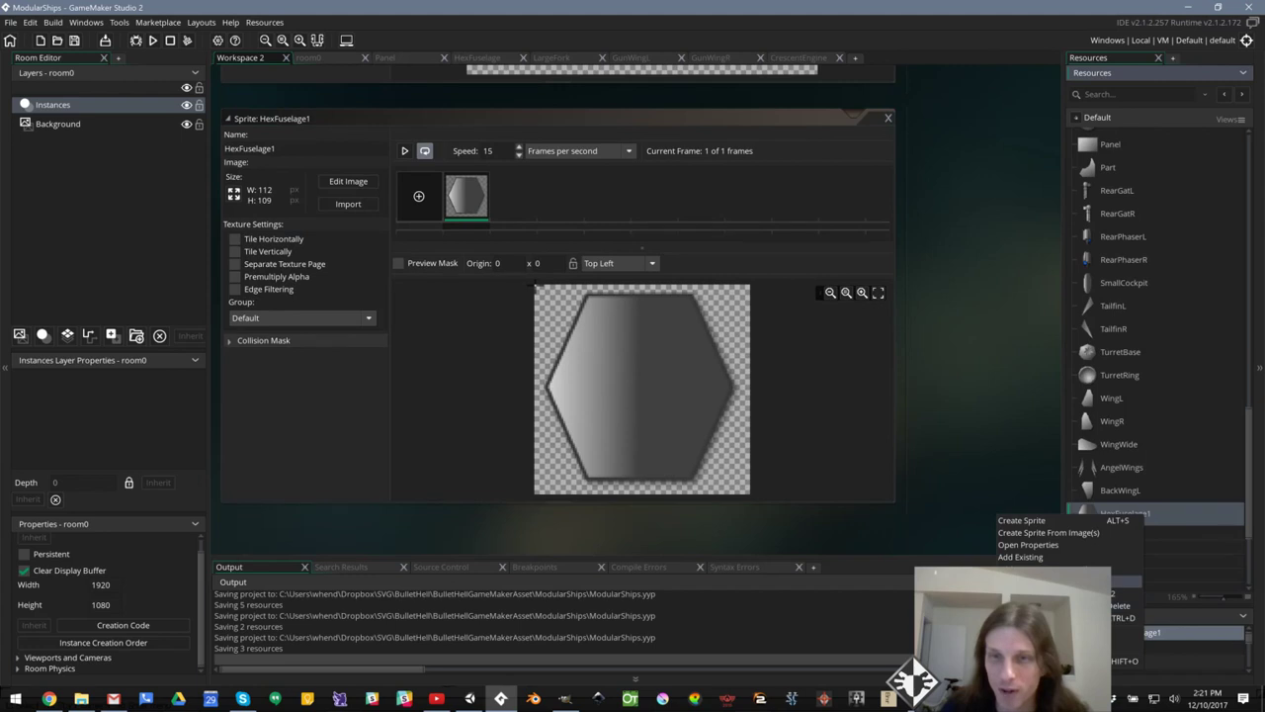
click(1087, 581)
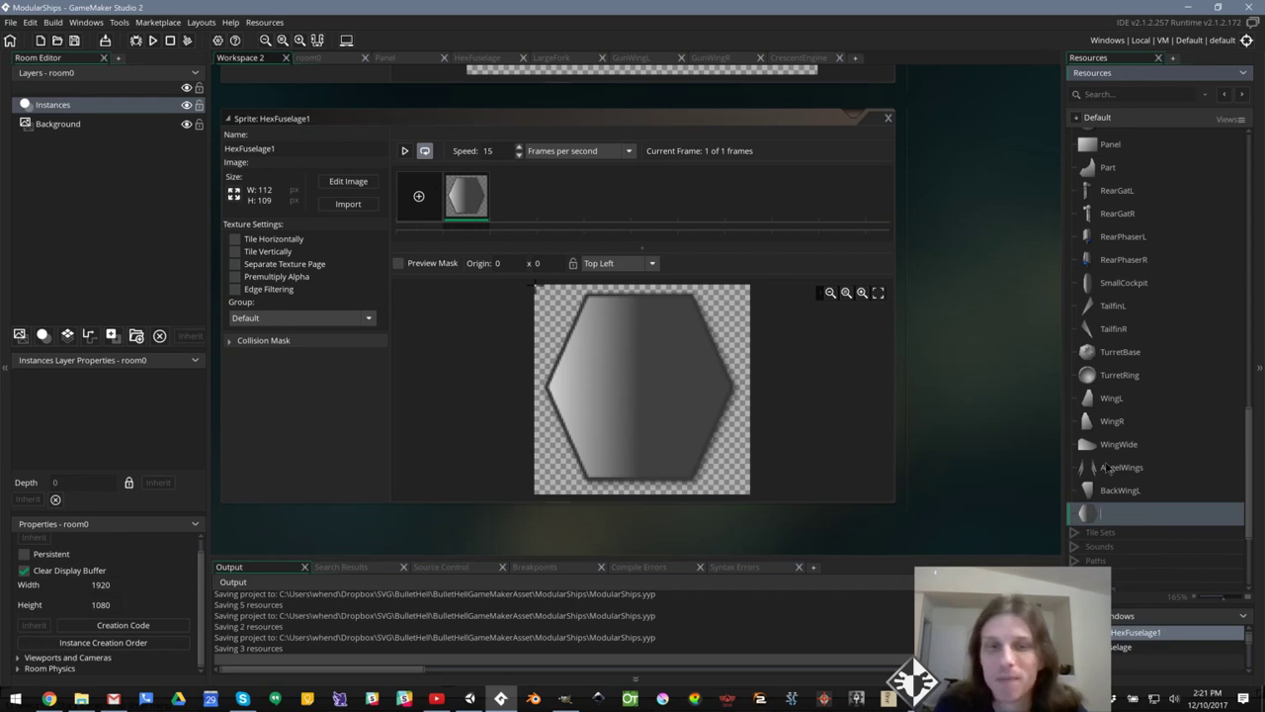
text(New)
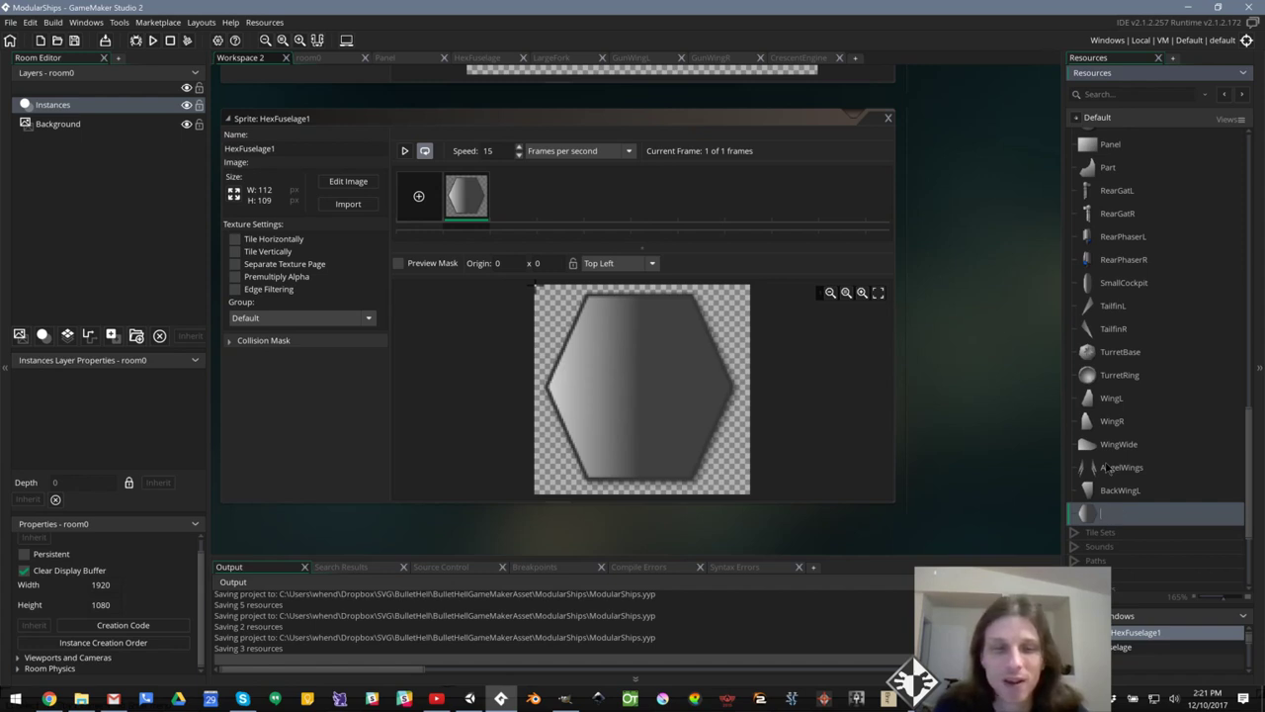
text(SH)
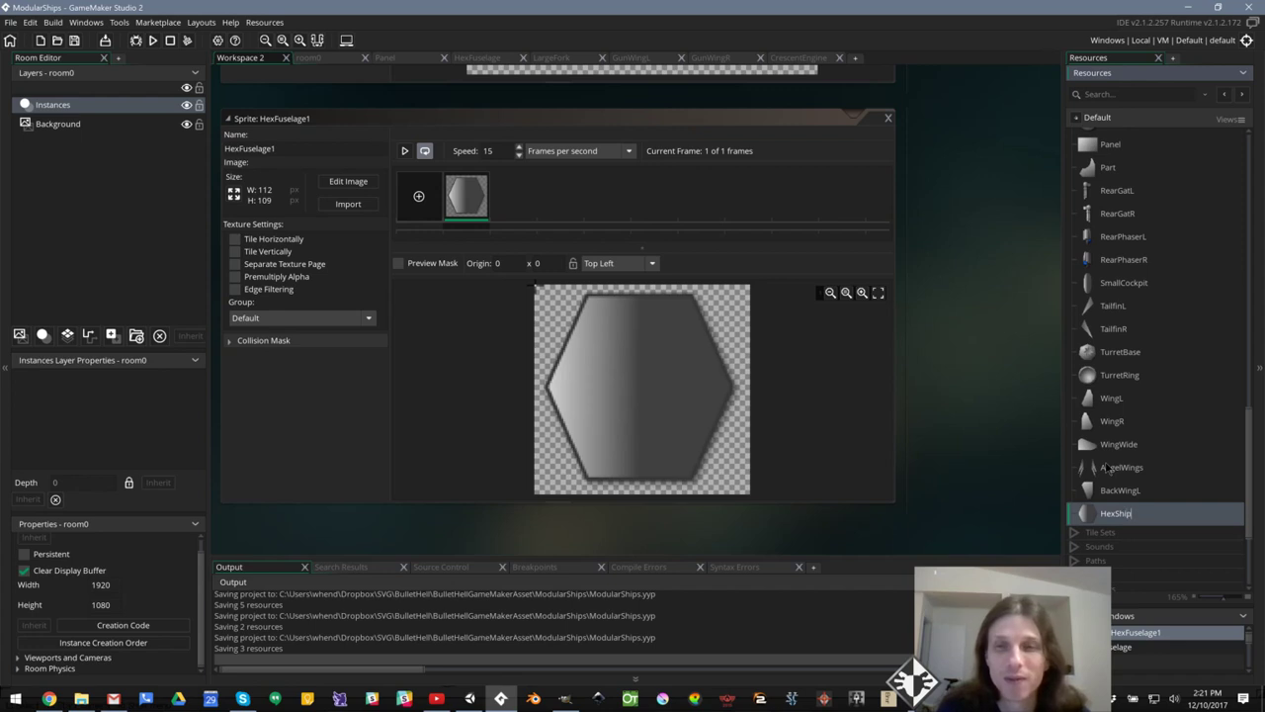
text(ipImg)
key(Return)
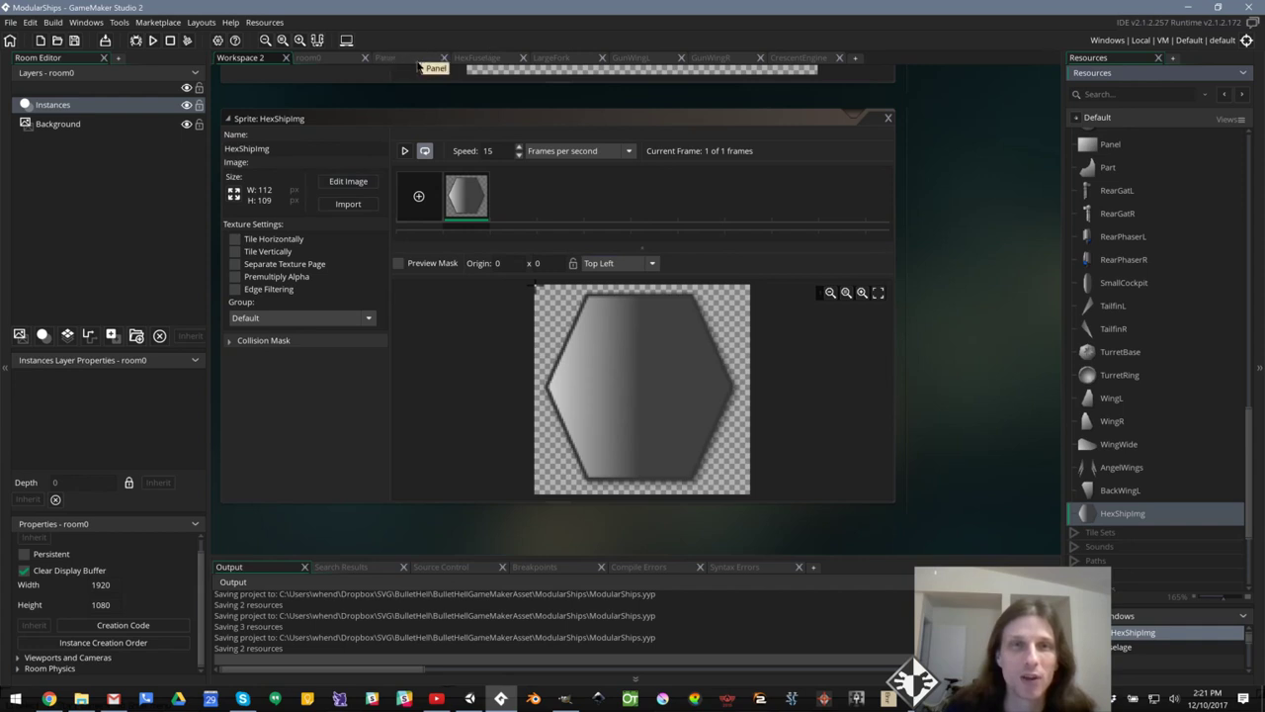
Close the open Panel, HexFuselage, LargeFork, GunWingL, GunWingR, CrescentEngine and room0 editors, keeping only the workspace
middle_click(408, 64)
middle_click(407, 64)
middle_click(410, 64)
middle_click(411, 62)
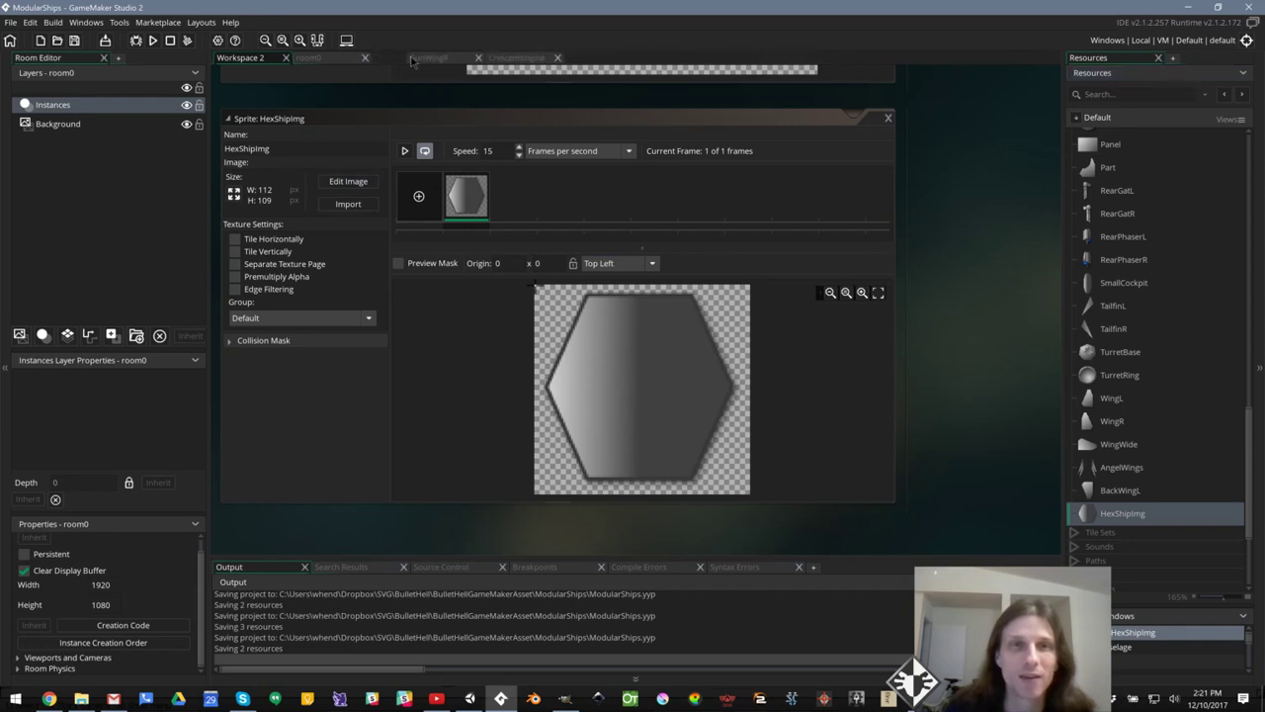
middle_click(414, 62)
middle_click(414, 62)
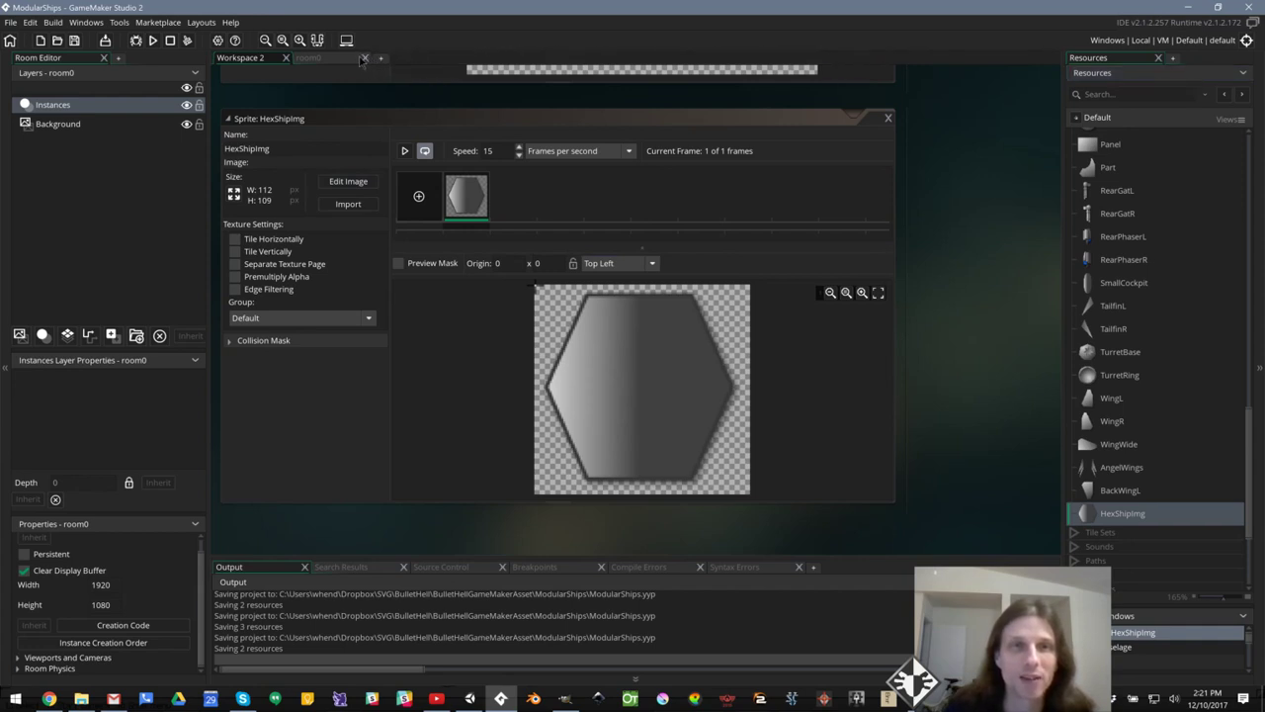
click(364, 58)
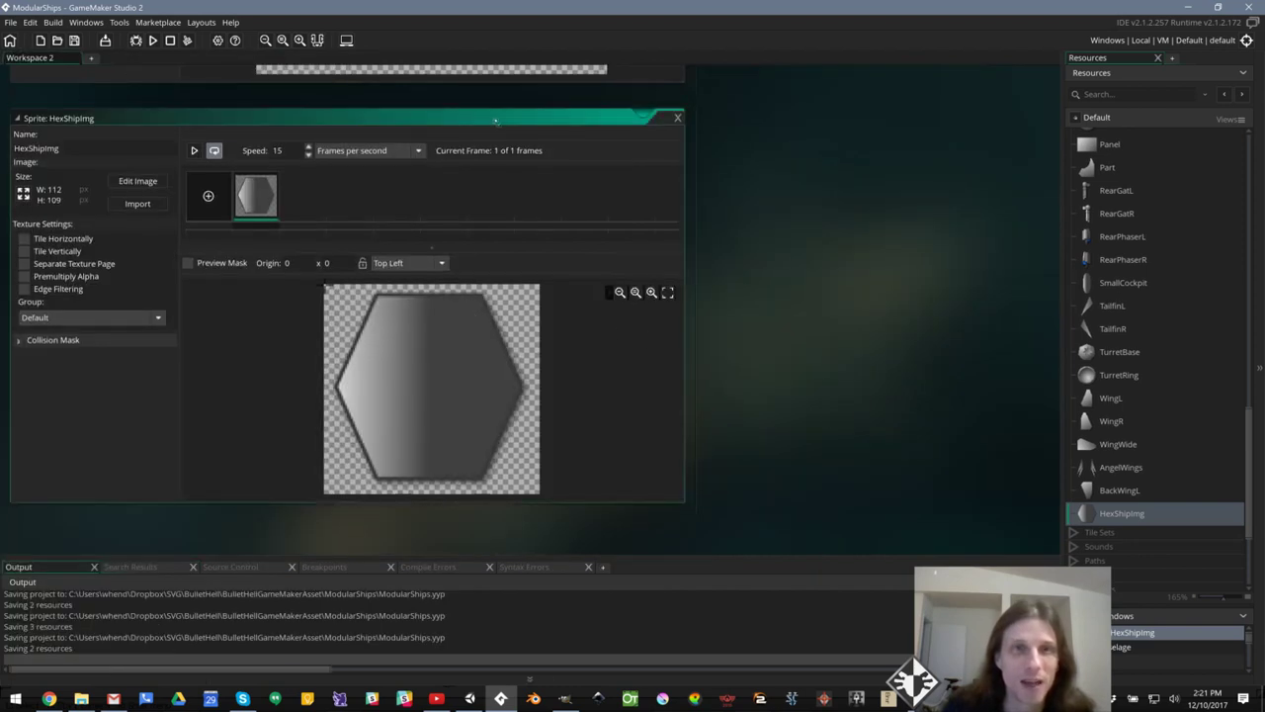
Open HexShipImg in the image editor and bring up the resize properties for all its frames
middle_drag(776, 173, 882, 177)
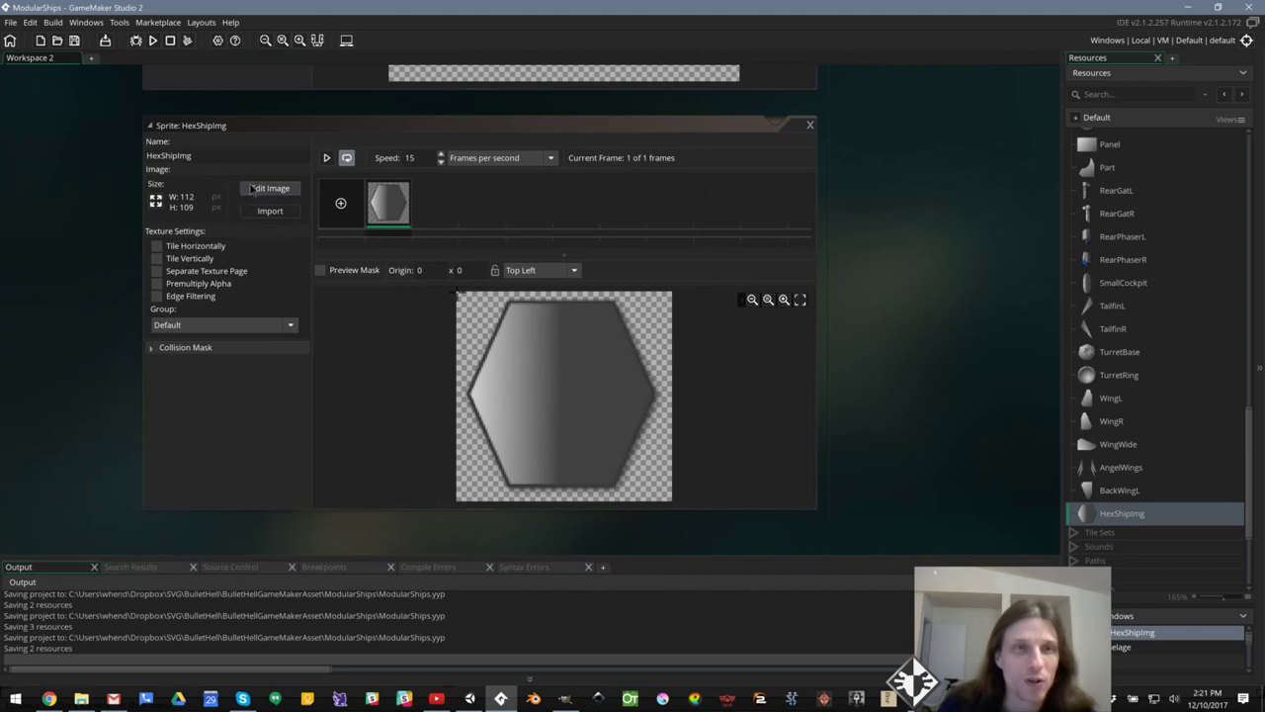
click(268, 191)
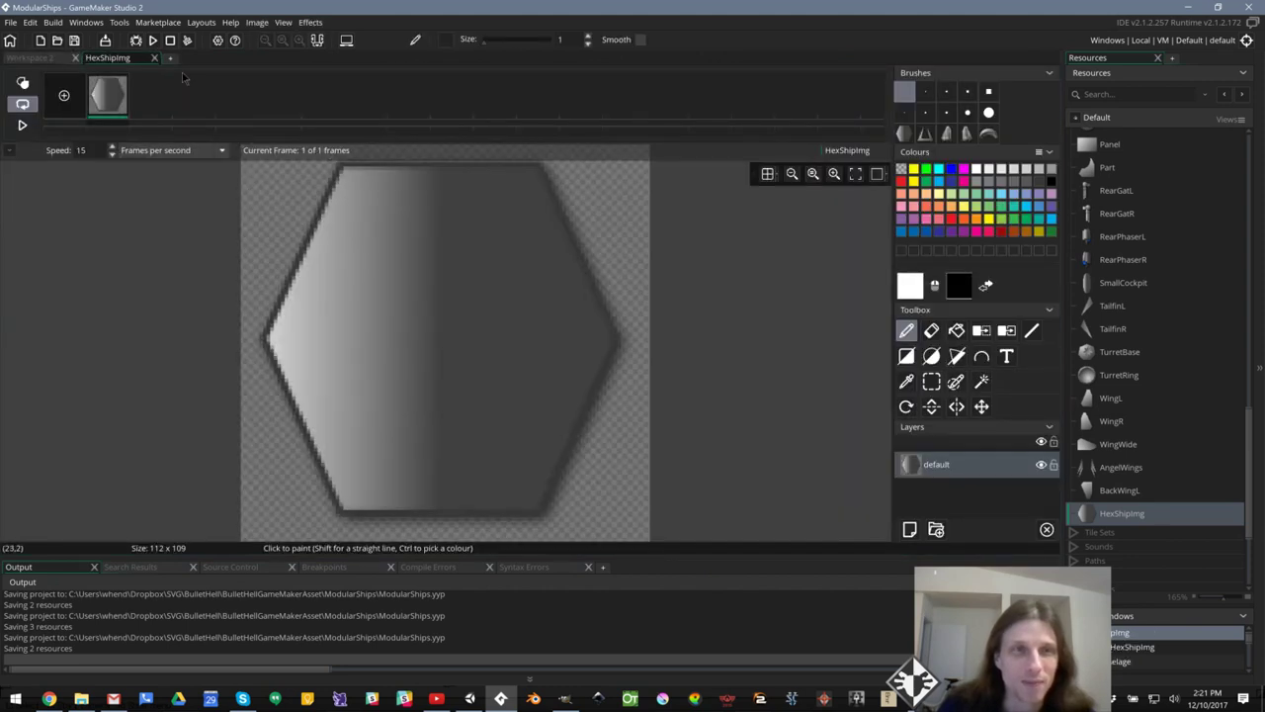
click(256, 22)
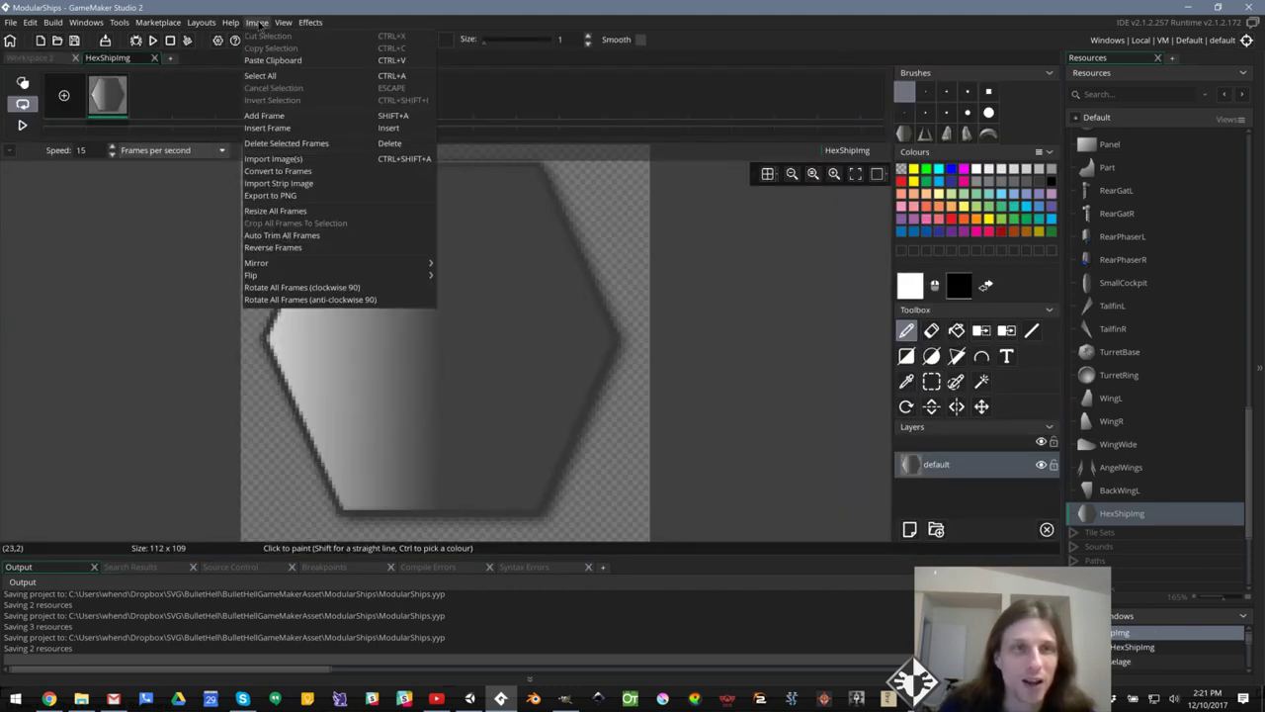
click(285, 210)
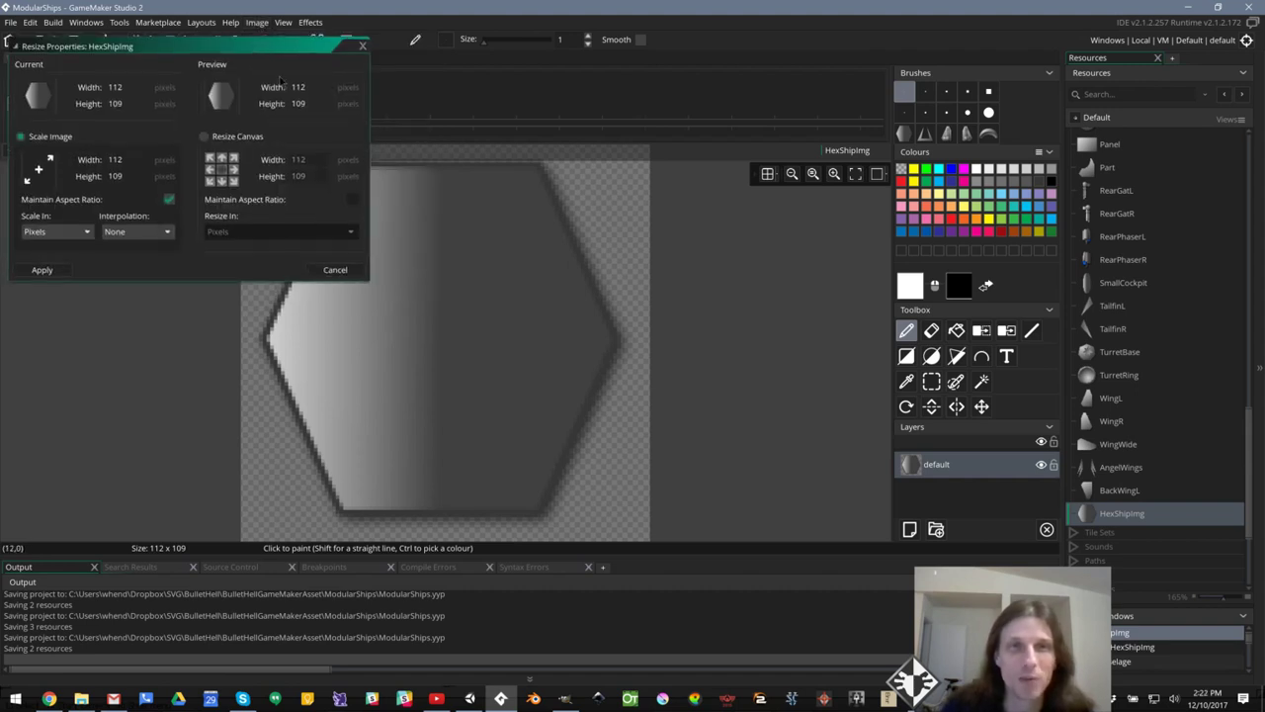
drag(260, 42, 910, 101)
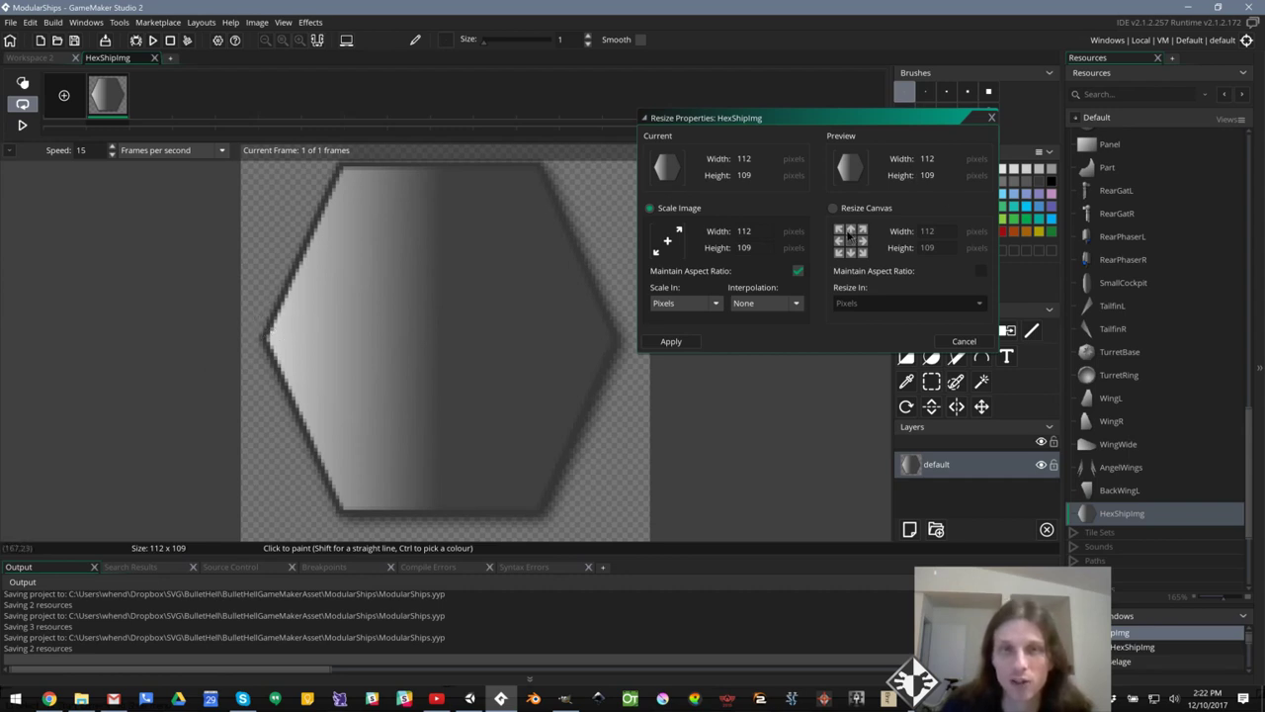
Resize the HexShipImg canvas to 224 x 218 pixels with the aspect ratio maintained, without scaling the image
click(838, 210)
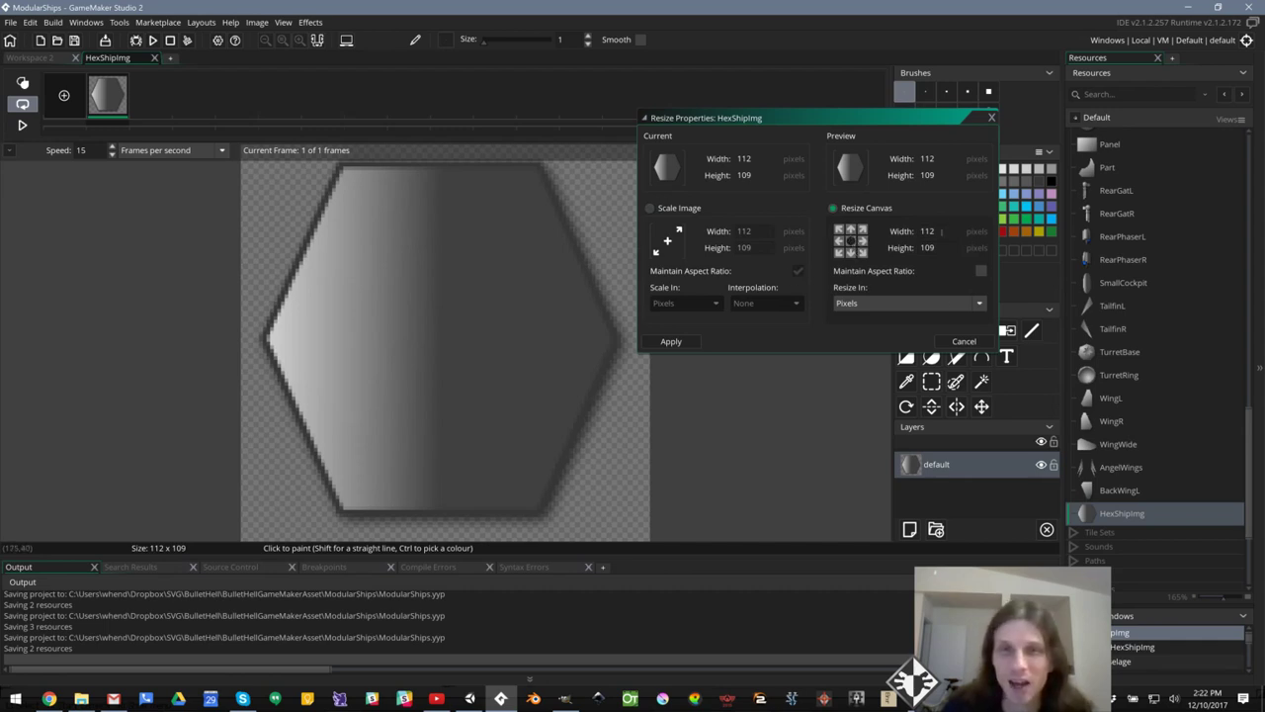
drag(943, 233, 840, 228)
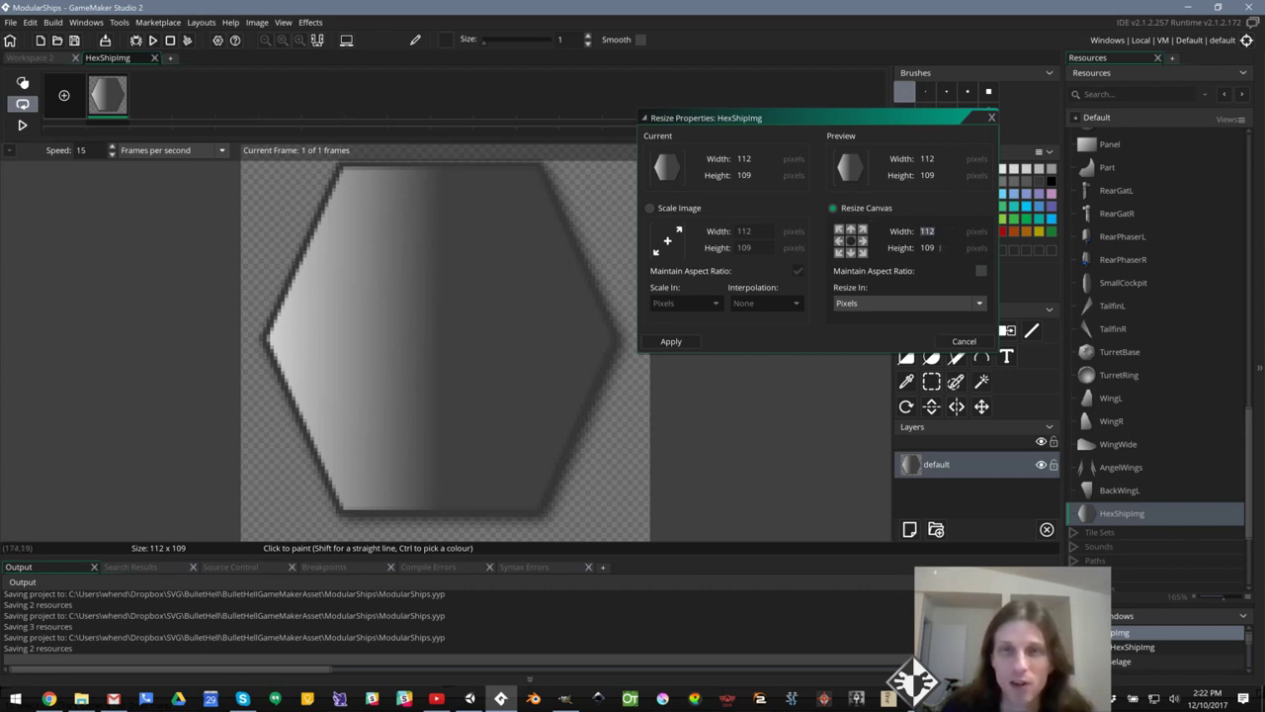
click(980, 270)
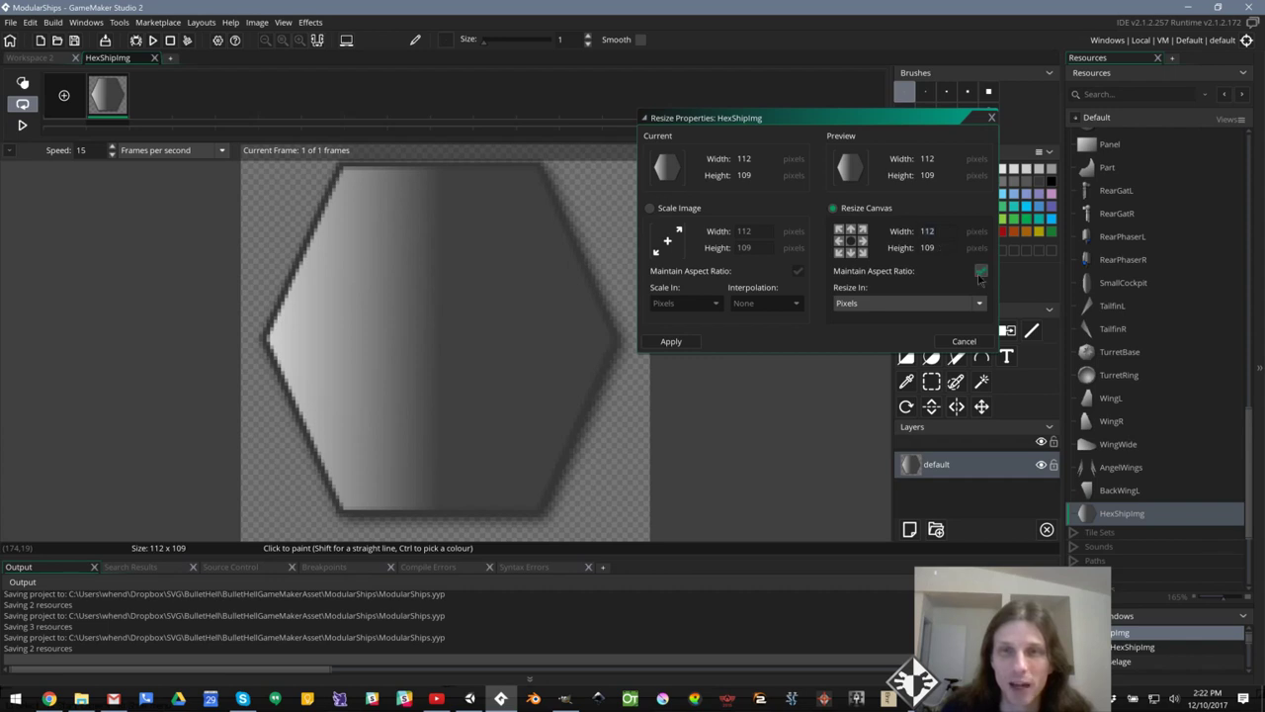
drag(933, 230, 890, 240)
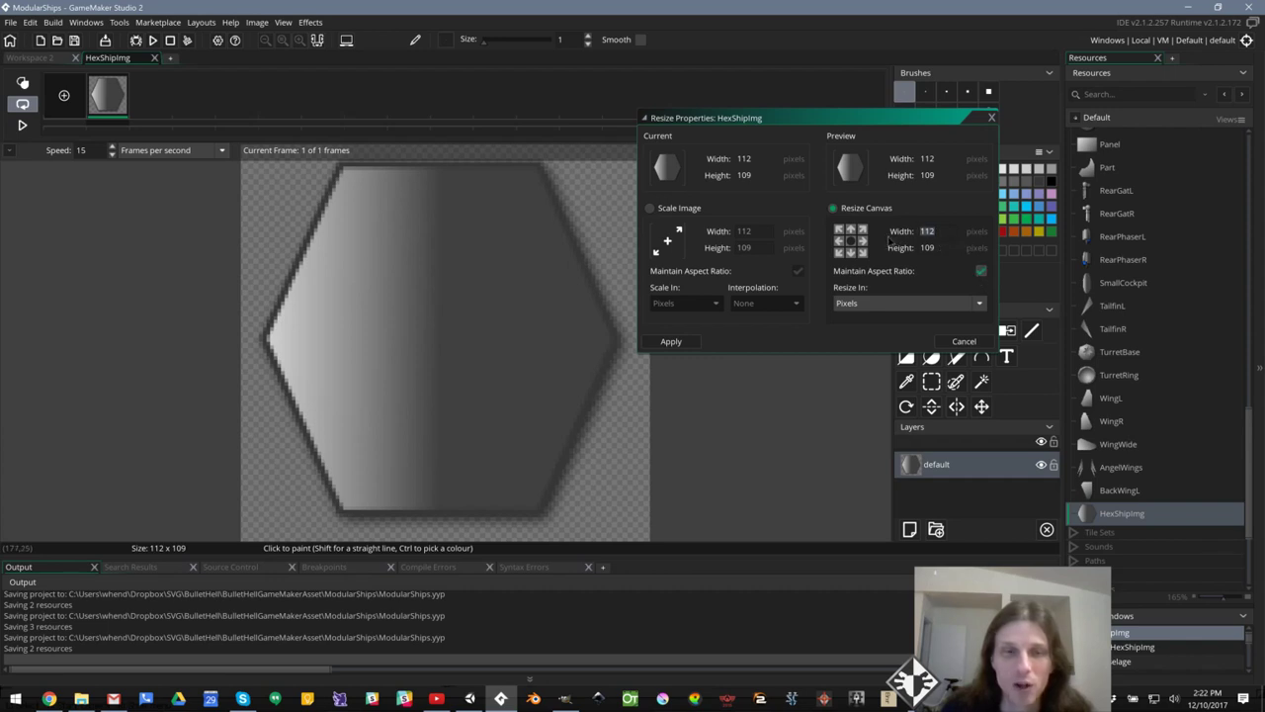
key(Tab)
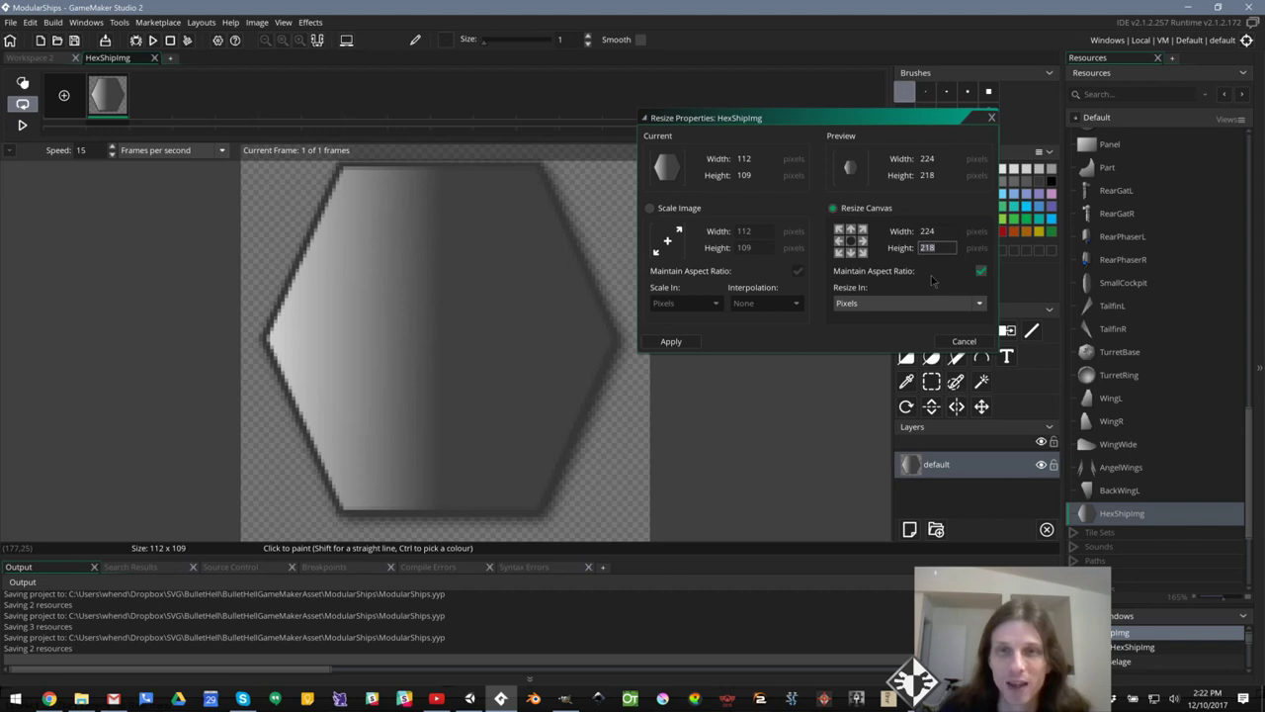
click(932, 248)
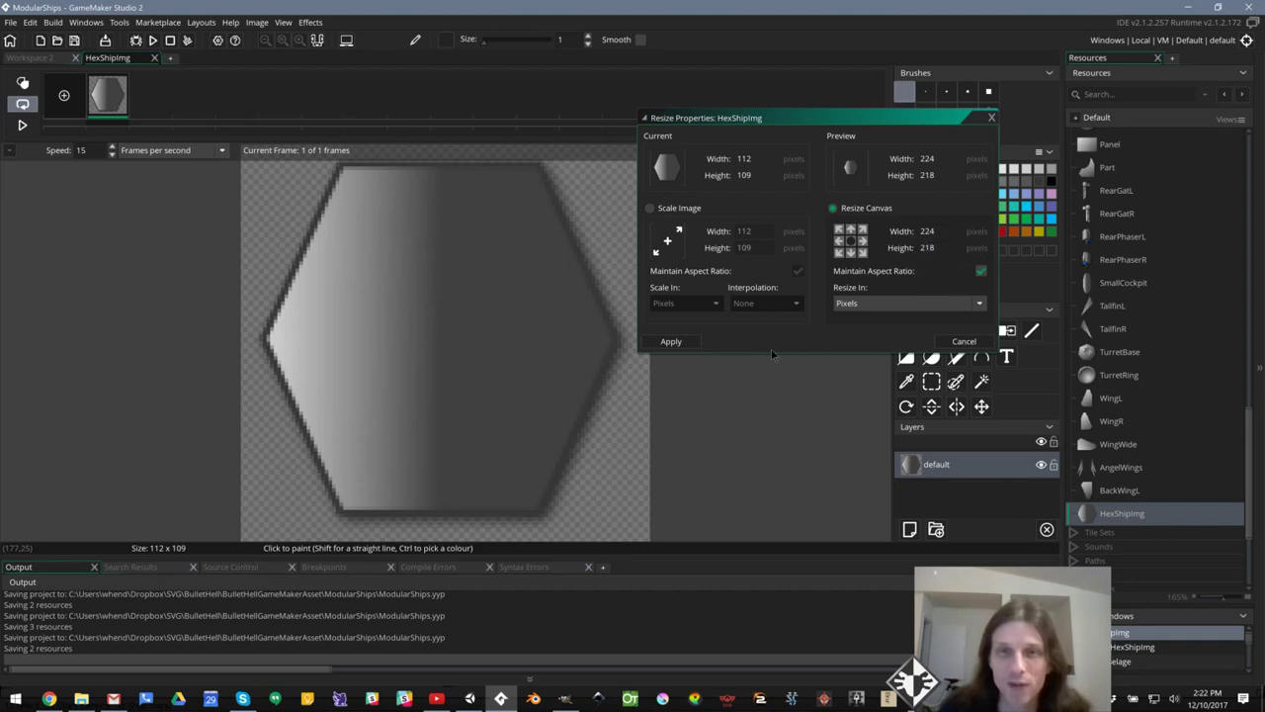
click(685, 342)
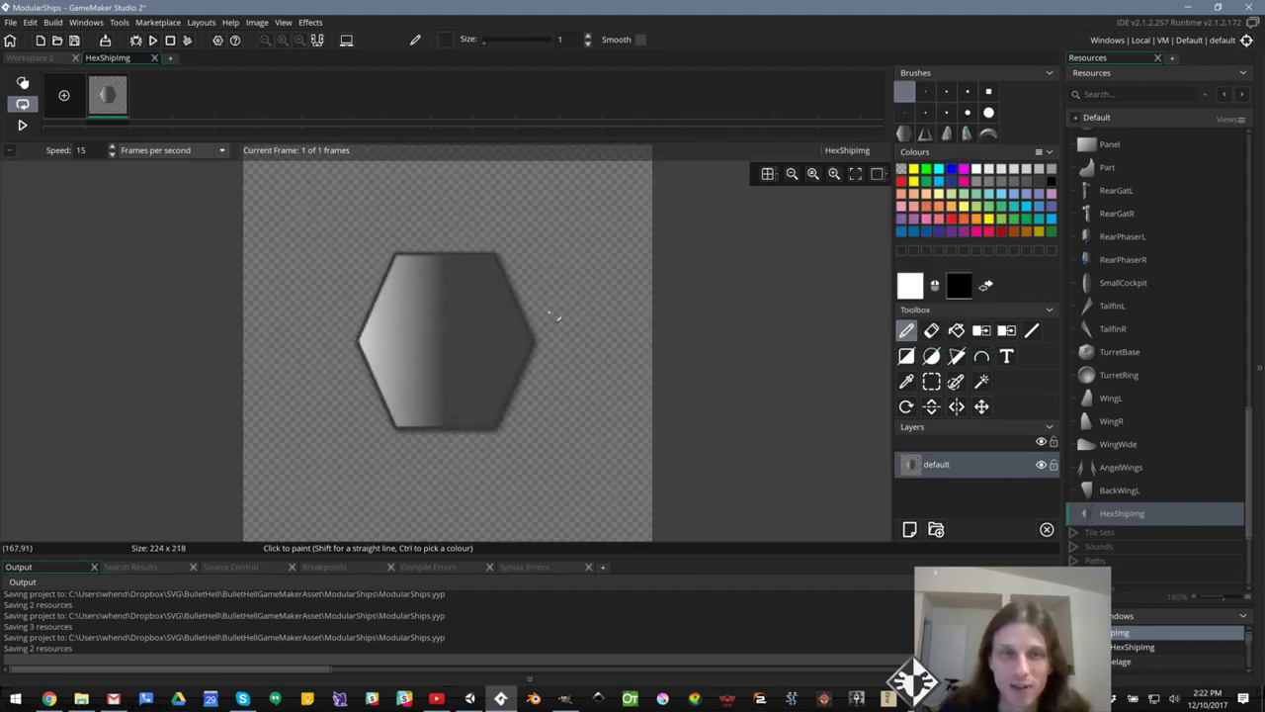
mouse_move(557, 316)
middle_down()
mouse_move(601, 297)
mouse_move(683, 299)
mouse_move(680, 310)
middle_up()
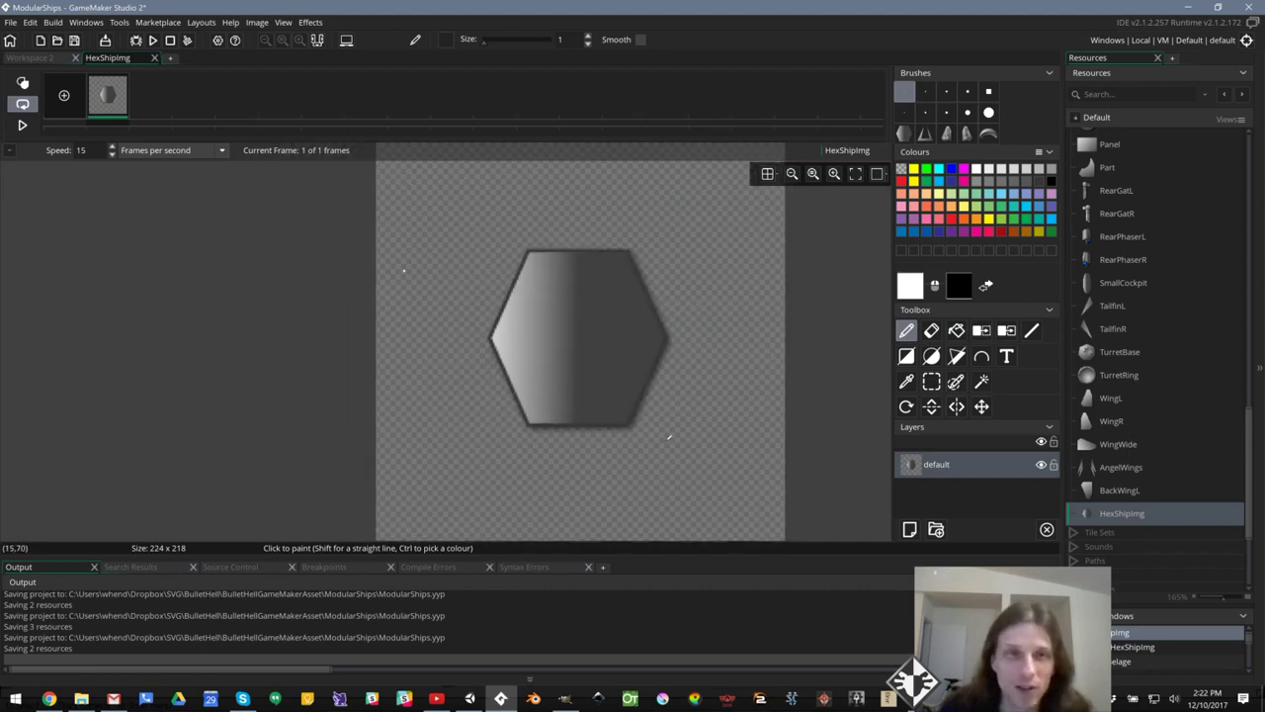
mouse_move(629, 274)
middle_down()
mouse_move(605, 274)
mouse_move(607, 260)
middle_up()
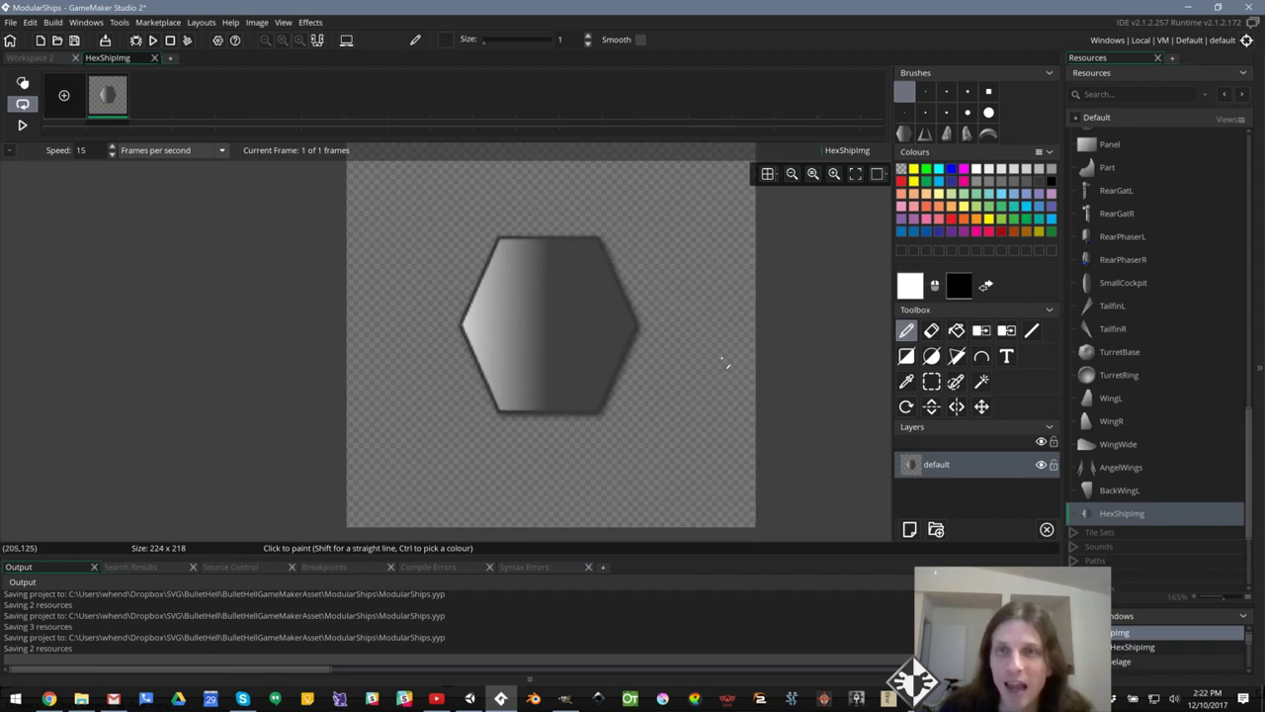
scroll(1147, 375, down, 1)
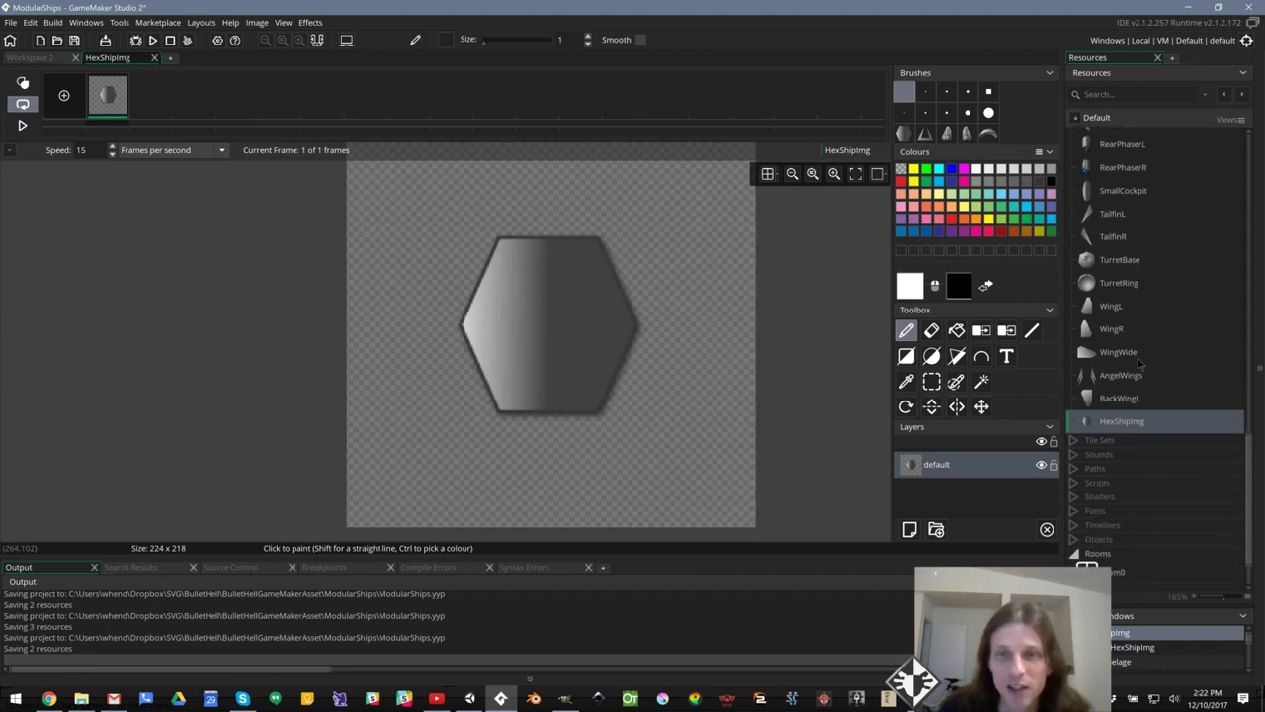
scroll(1152, 379, up, 1)
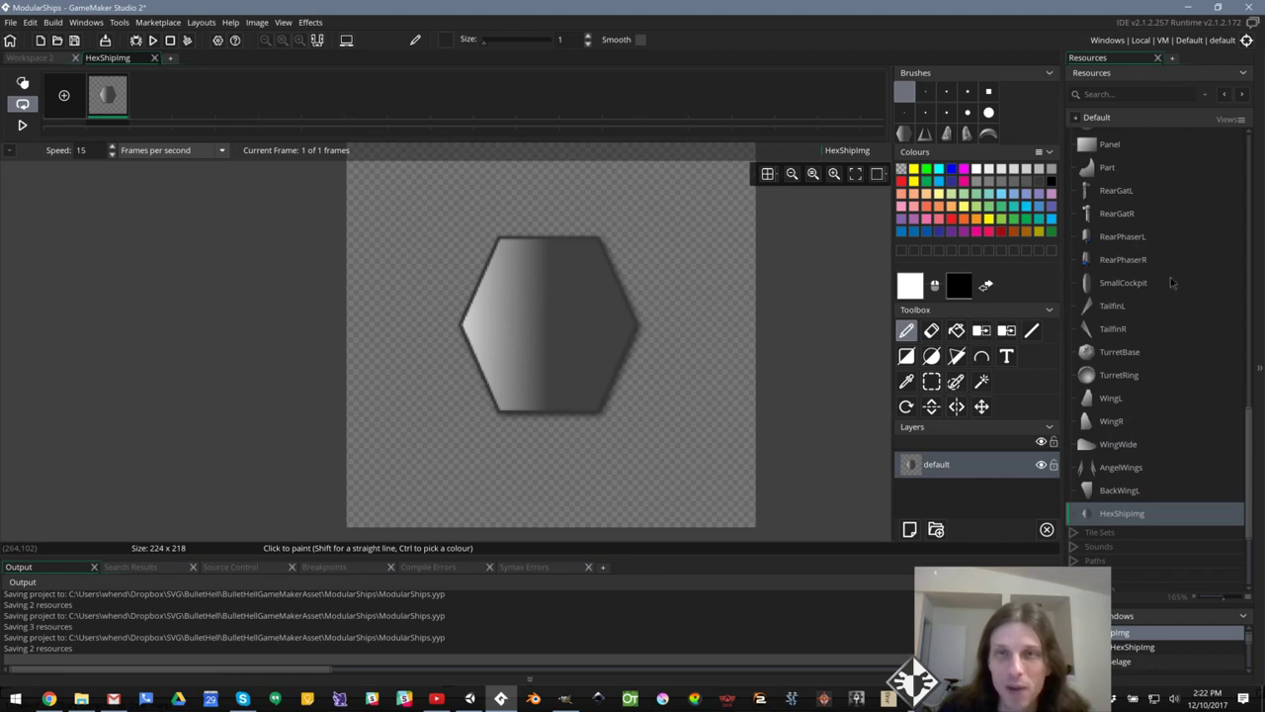
Look through the ship part sprites in the resource tree for further parts to put on the hexagonal fuselage
scroll(1151, 301, up, 3)
scroll(1150, 296, up, 8)
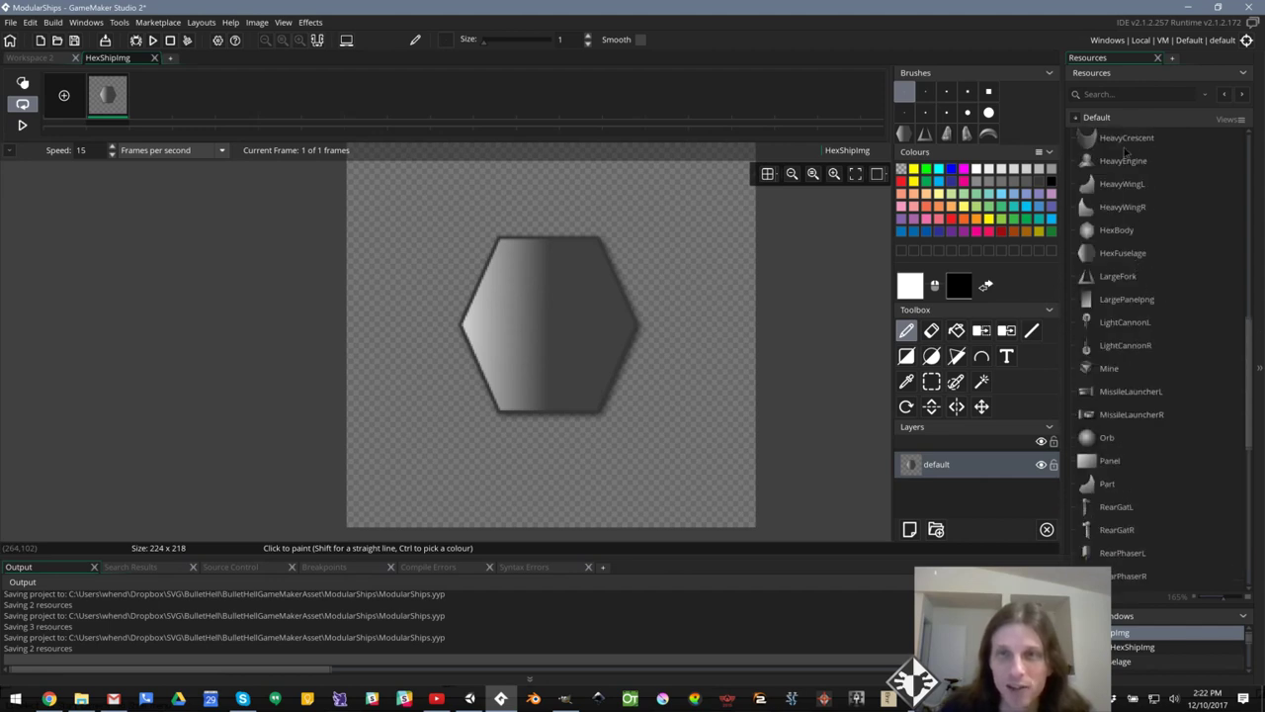
scroll(1131, 155, up, 3)
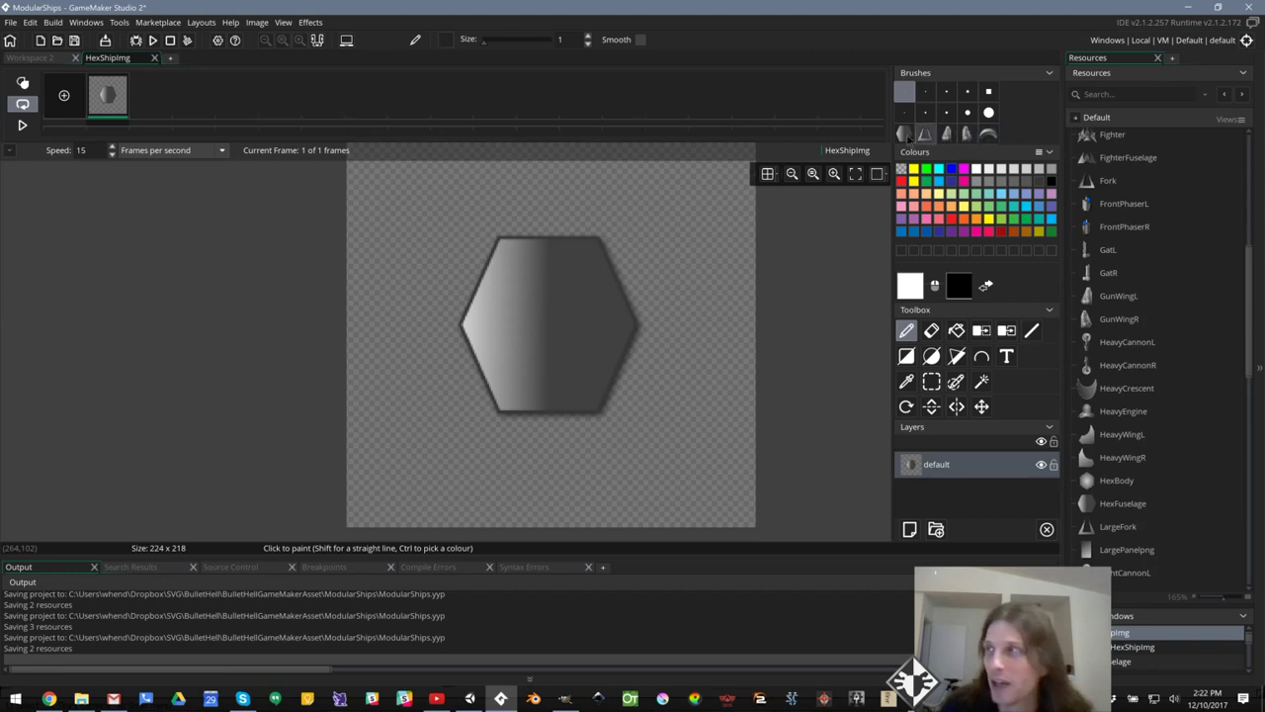
scroll(1175, 281, down, 3)
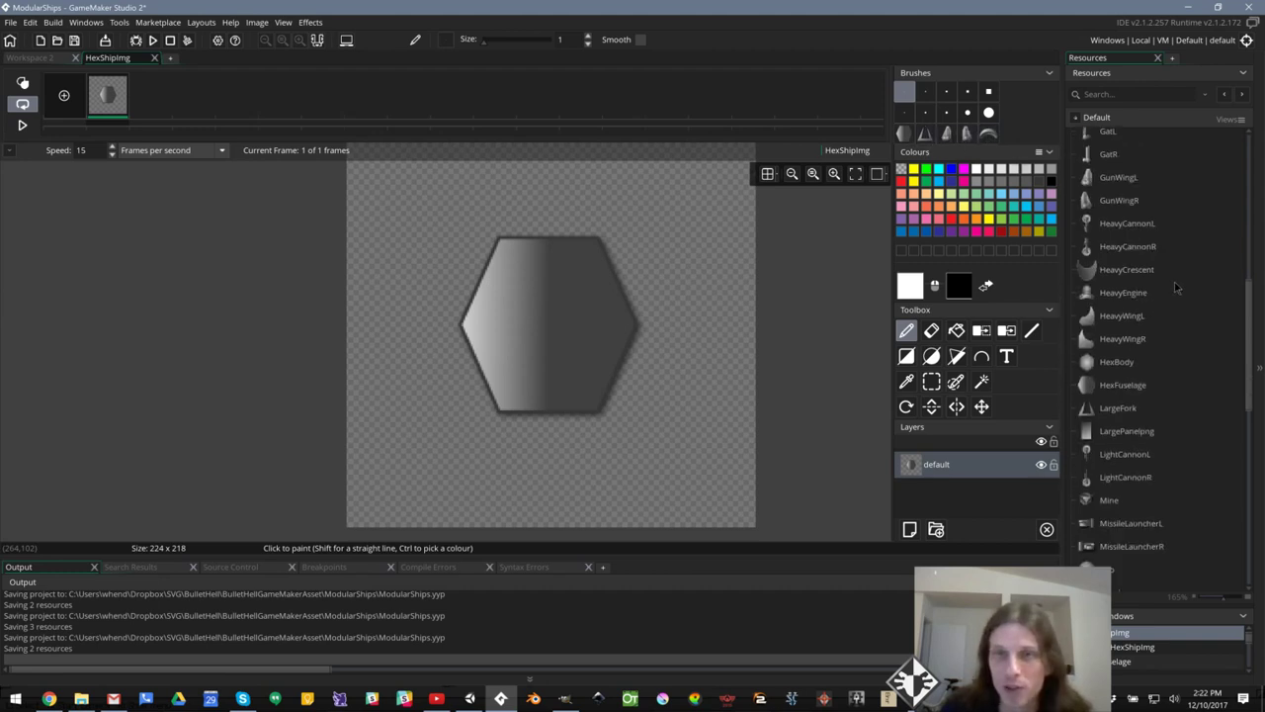
scroll(1174, 282, down, 2)
scroll(1175, 284, down, 3)
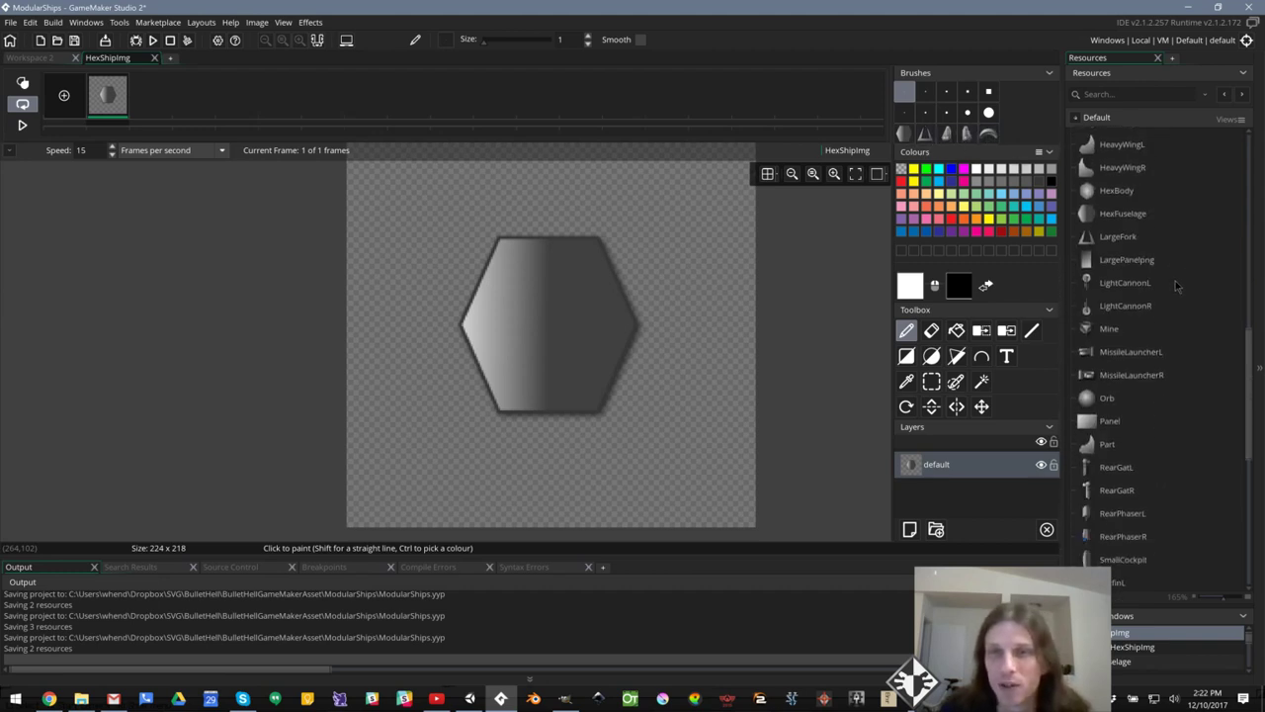
scroll(1177, 283, down, 1)
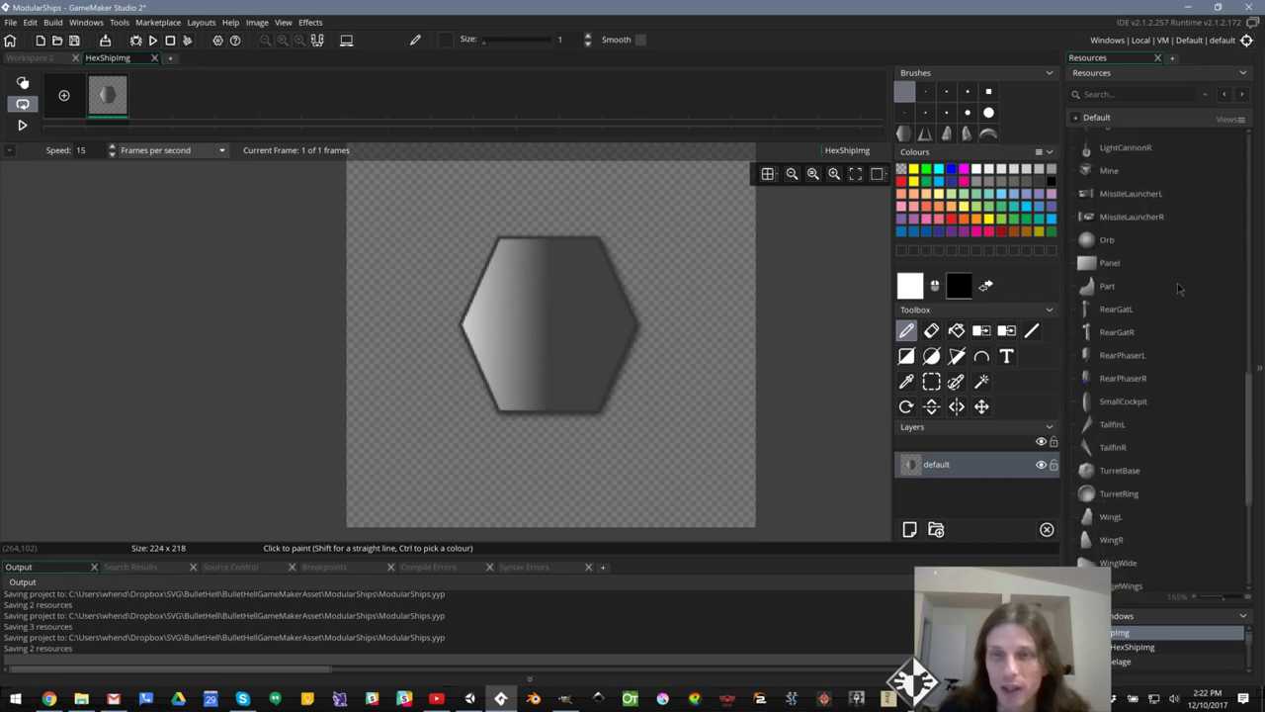
scroll(1166, 392, down, 2)
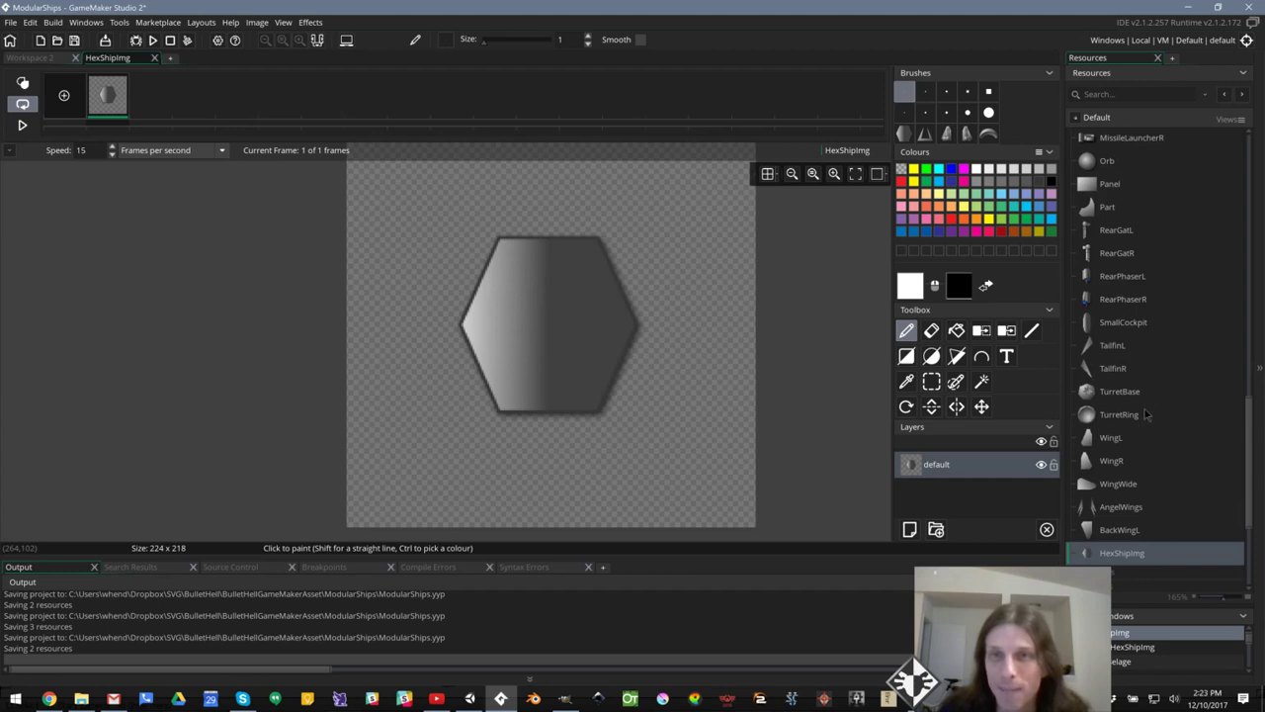
Open the SmallCockpit sprite in the image editor and copy its image as a custom brush
click(1130, 325)
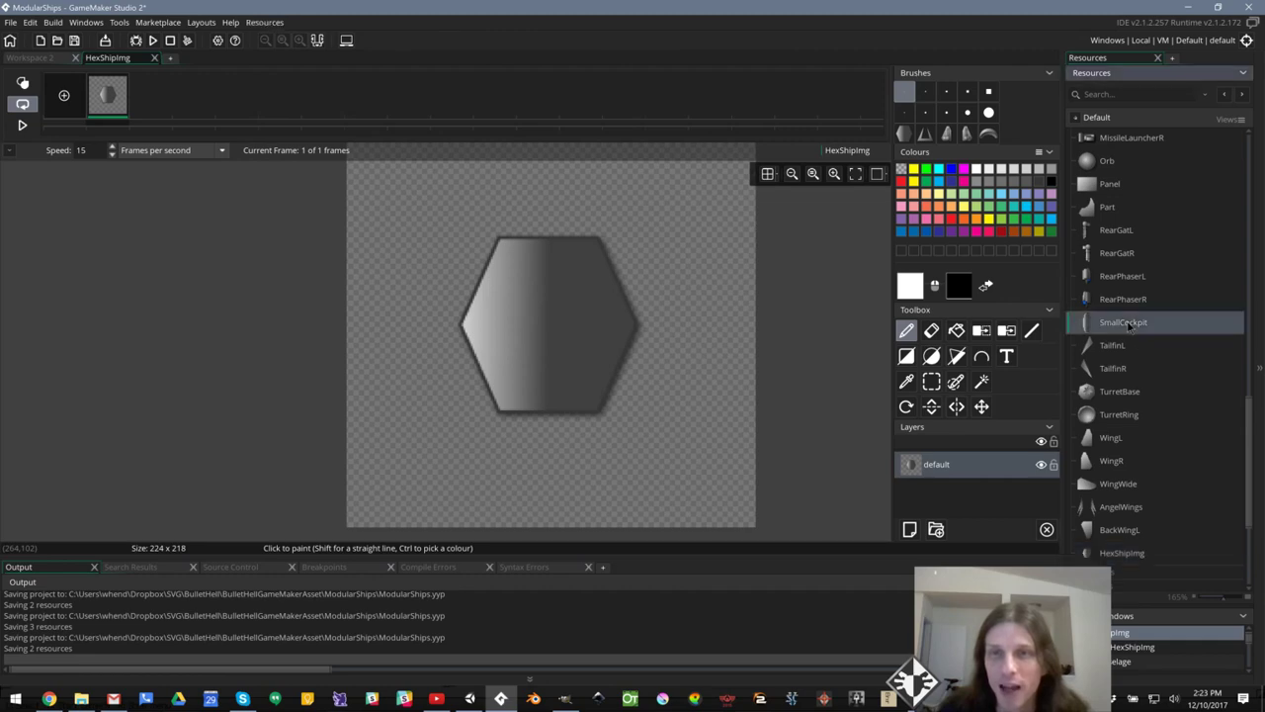
click(1128, 323)
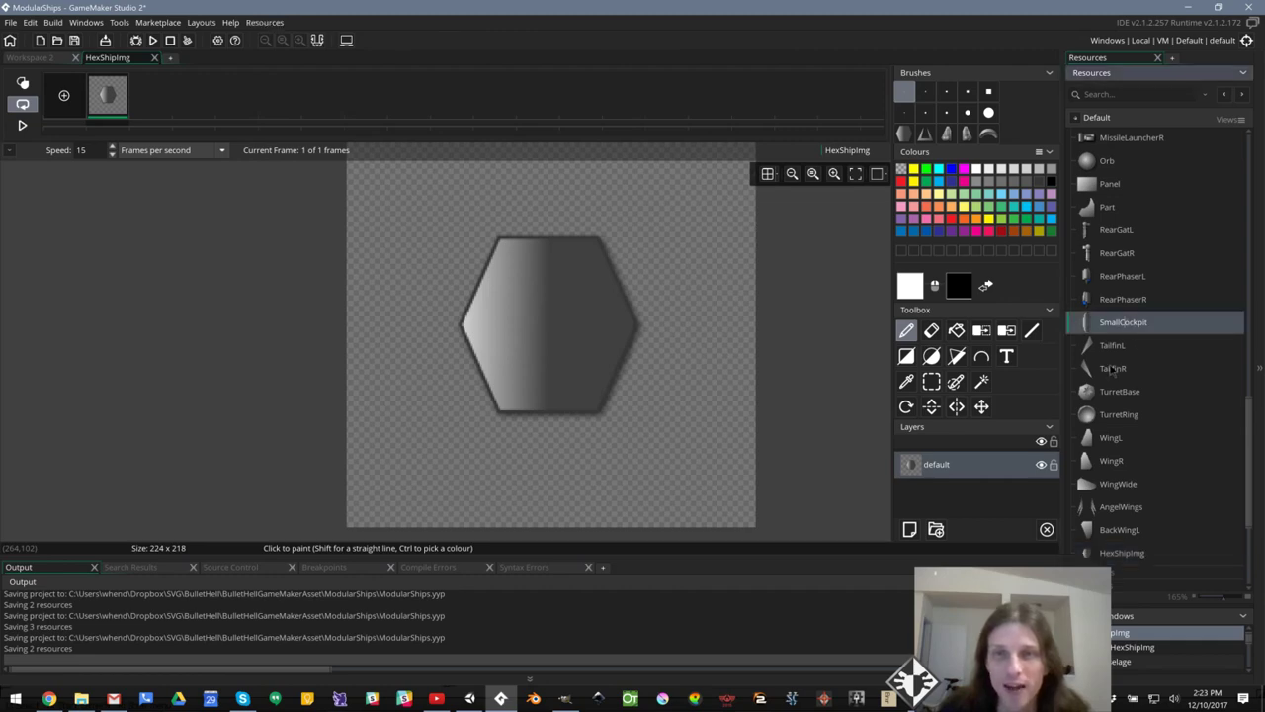
click(1114, 370)
double_click(1100, 329)
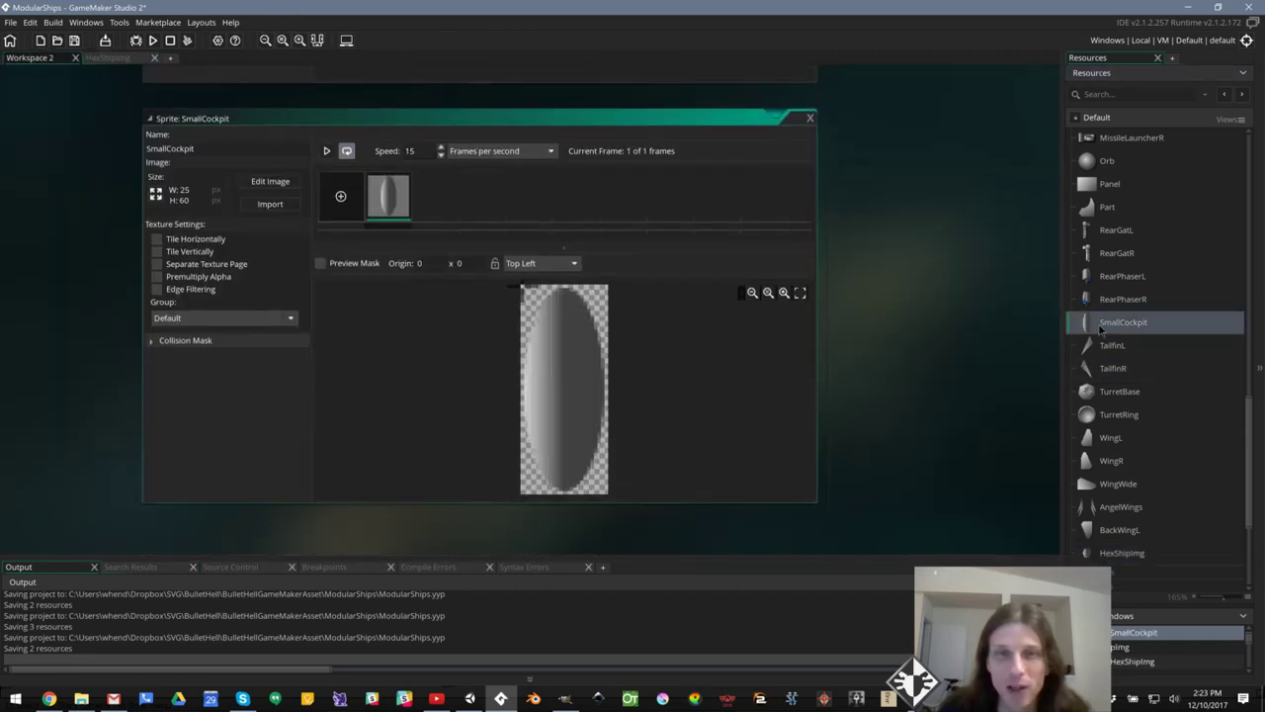
click(270, 182)
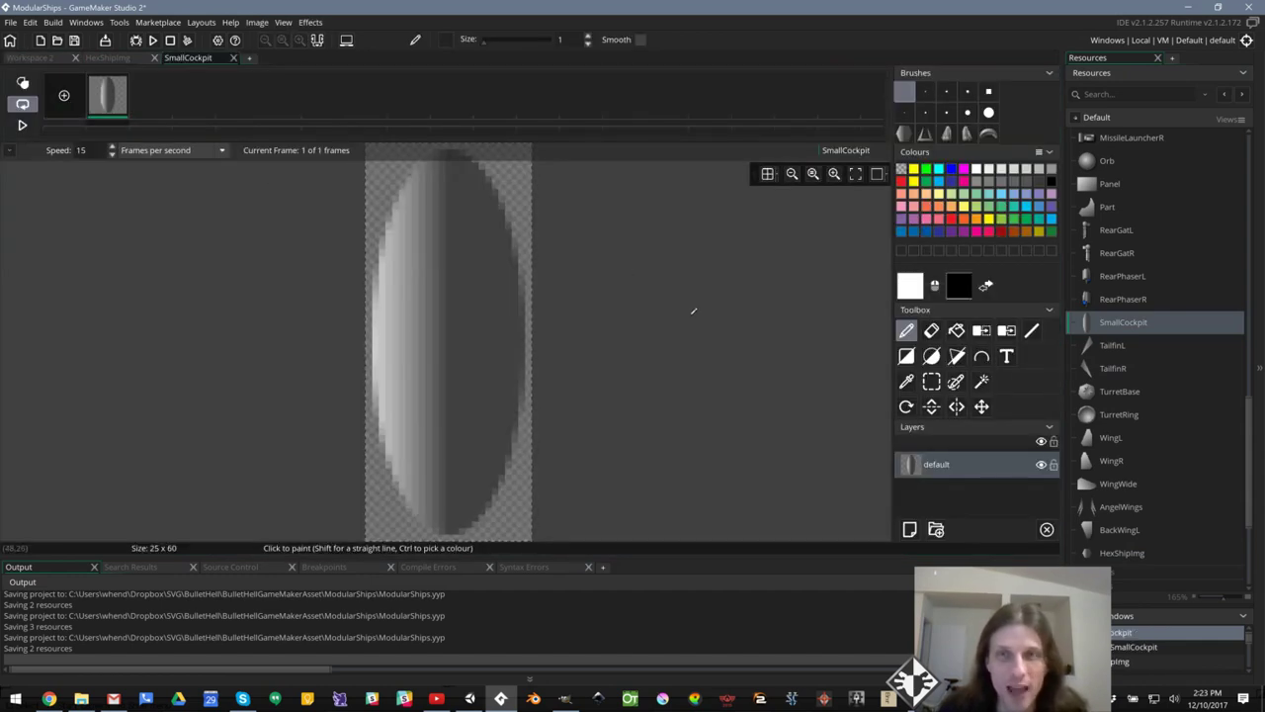
key(ctrl+c)
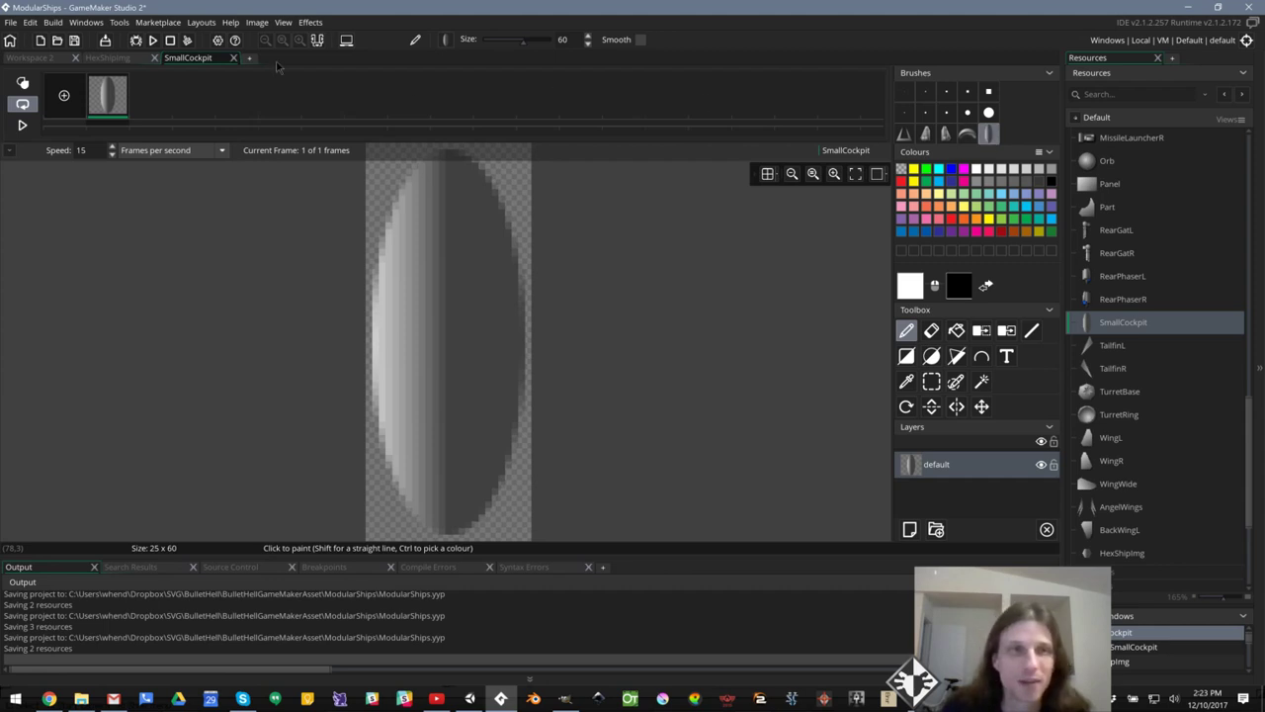
In HexShipImg, stamp the small cockpit on the middle of the hexagon and the crescent engine across its rear edge
click(109, 57)
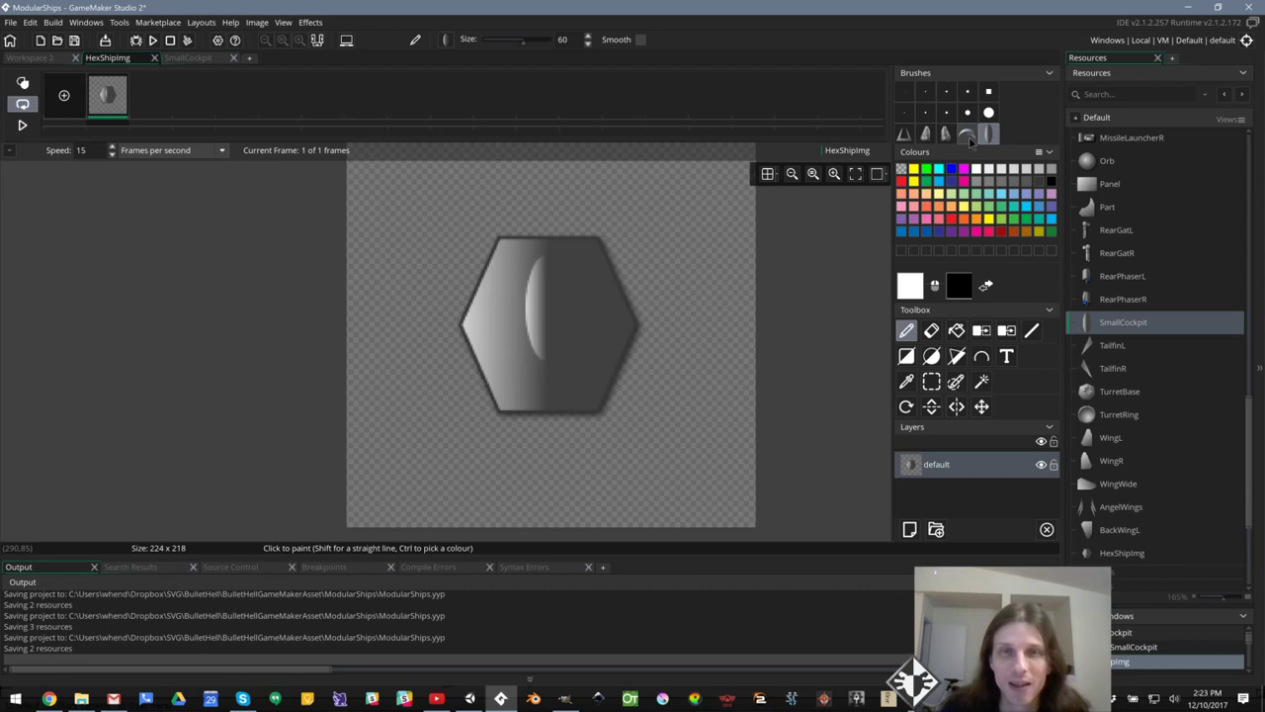
click(969, 135)
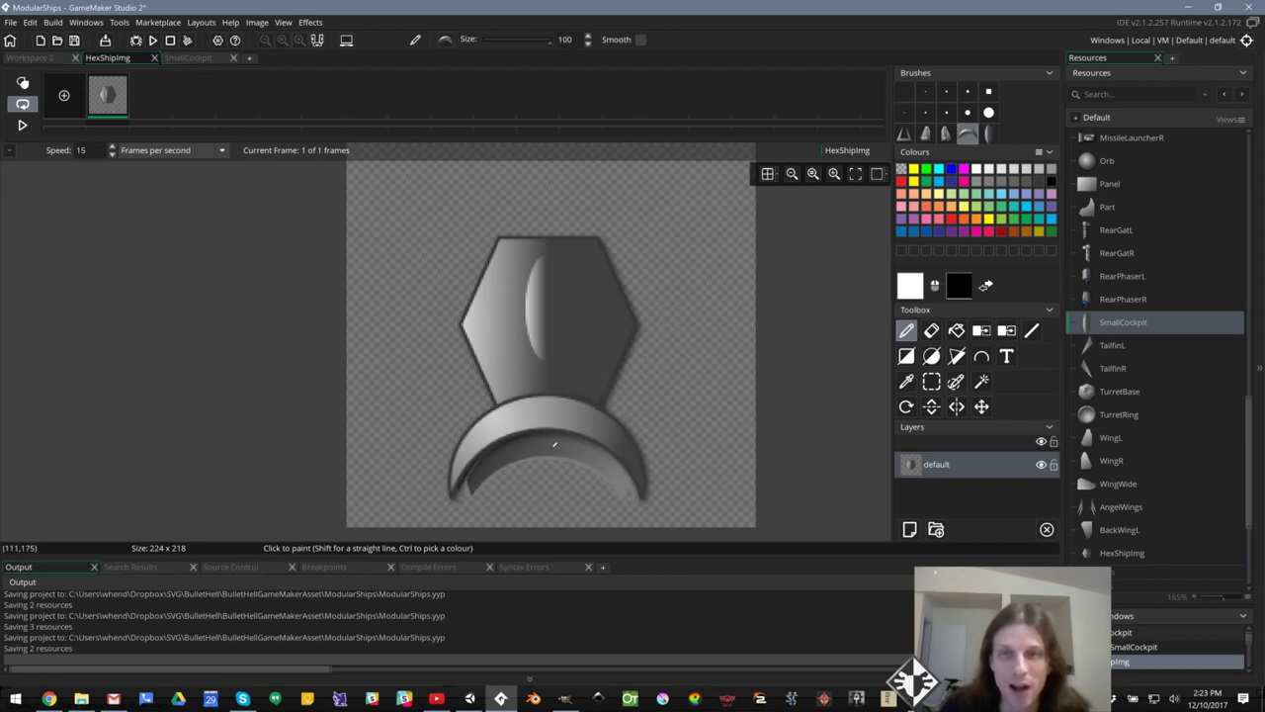
click(555, 445)
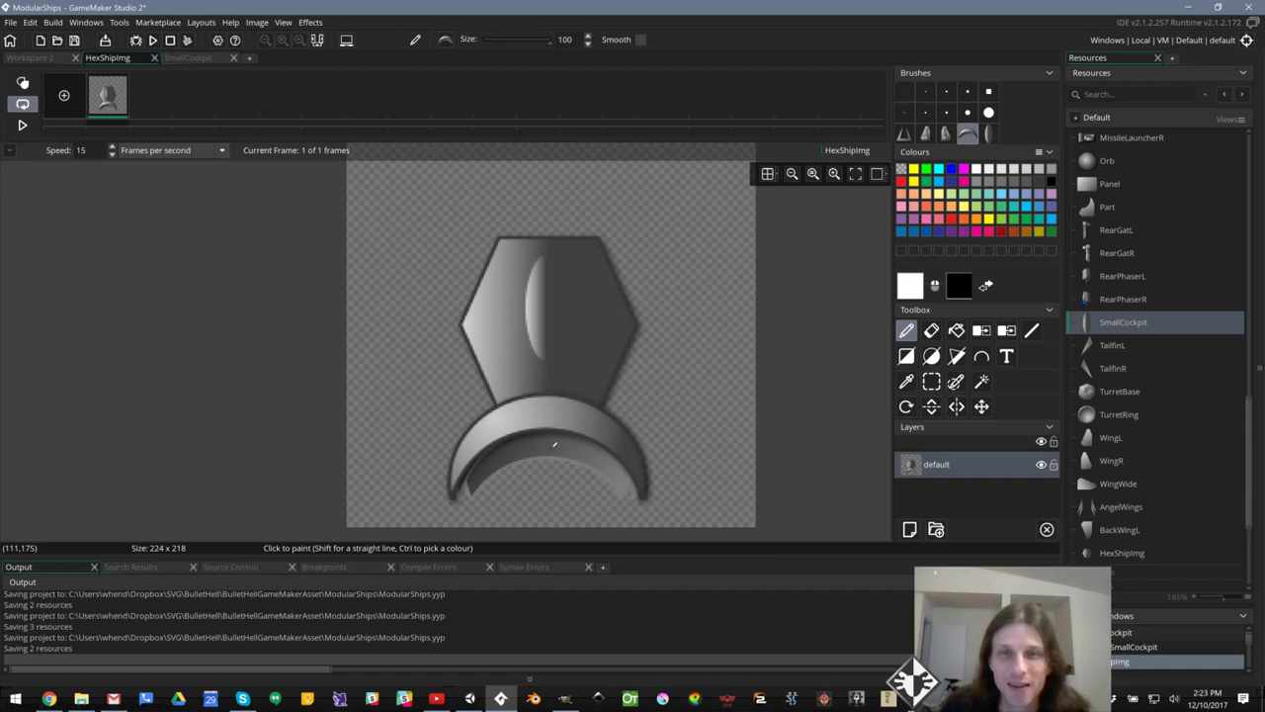
Stamp the right gun wing on the hexagon's right side and the left gun wing at the mirrored spot on its left side
click(946, 133)
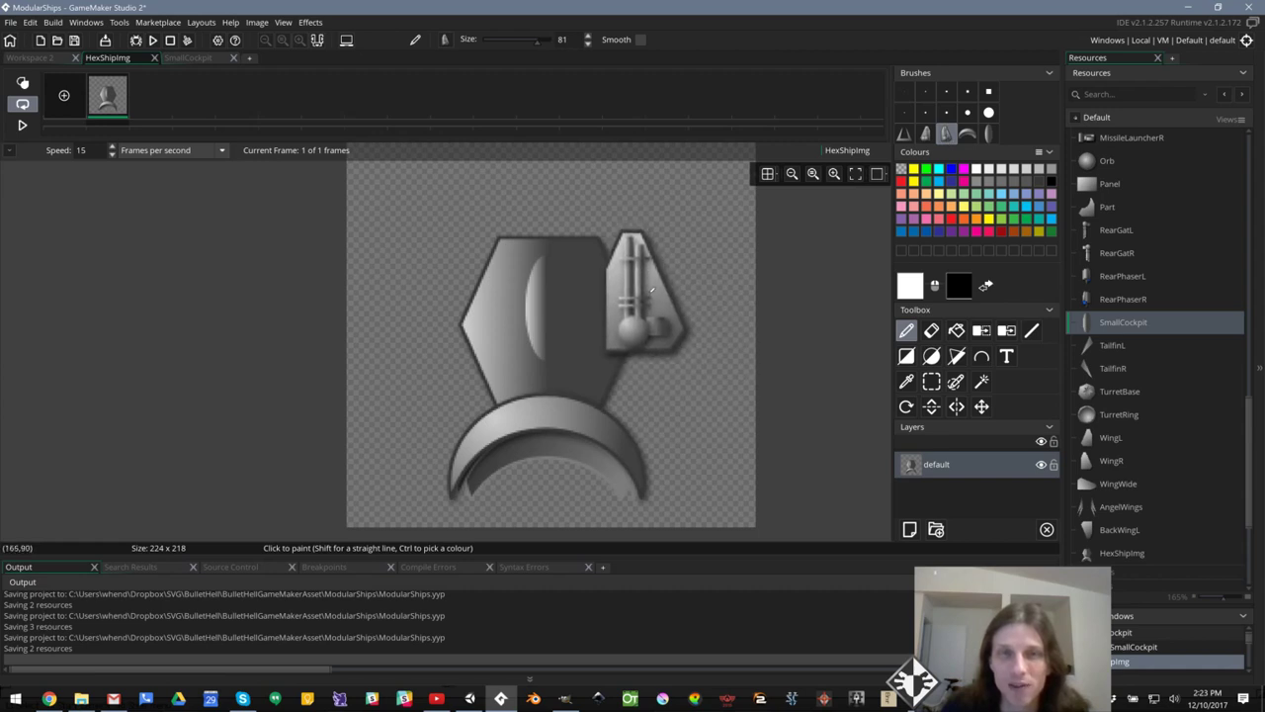
click(648, 266)
click(925, 134)
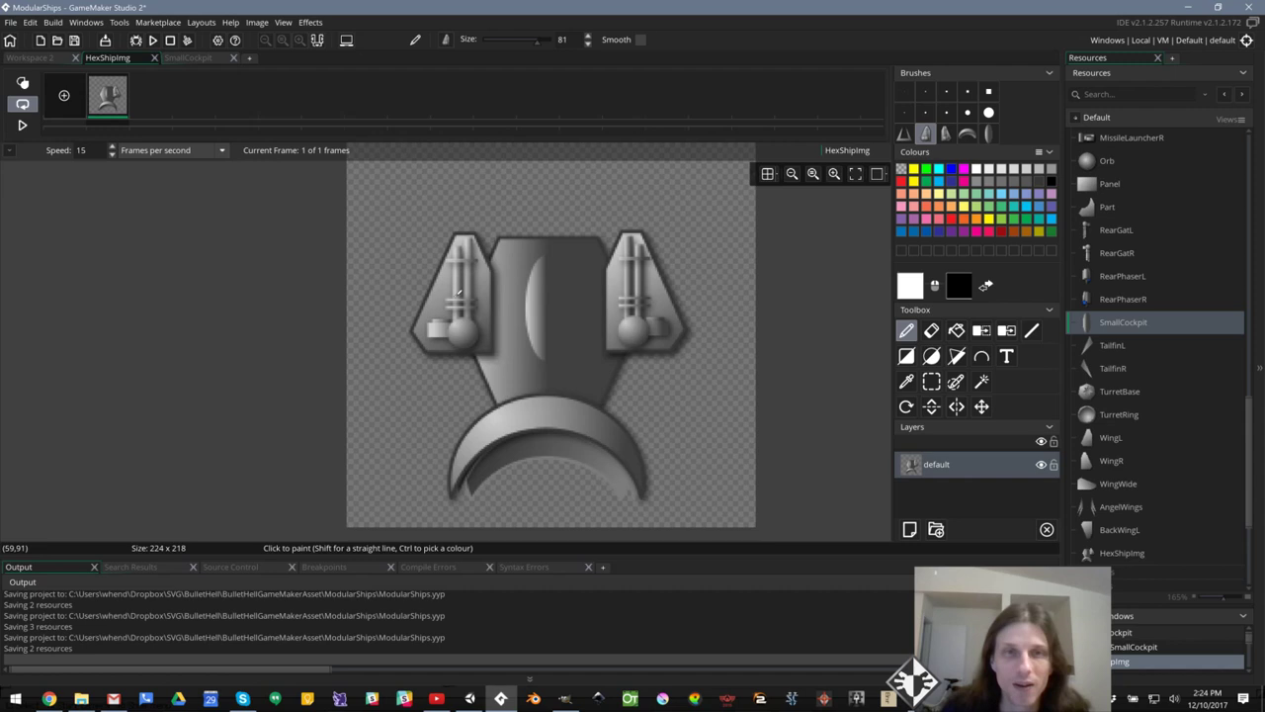
click(458, 291)
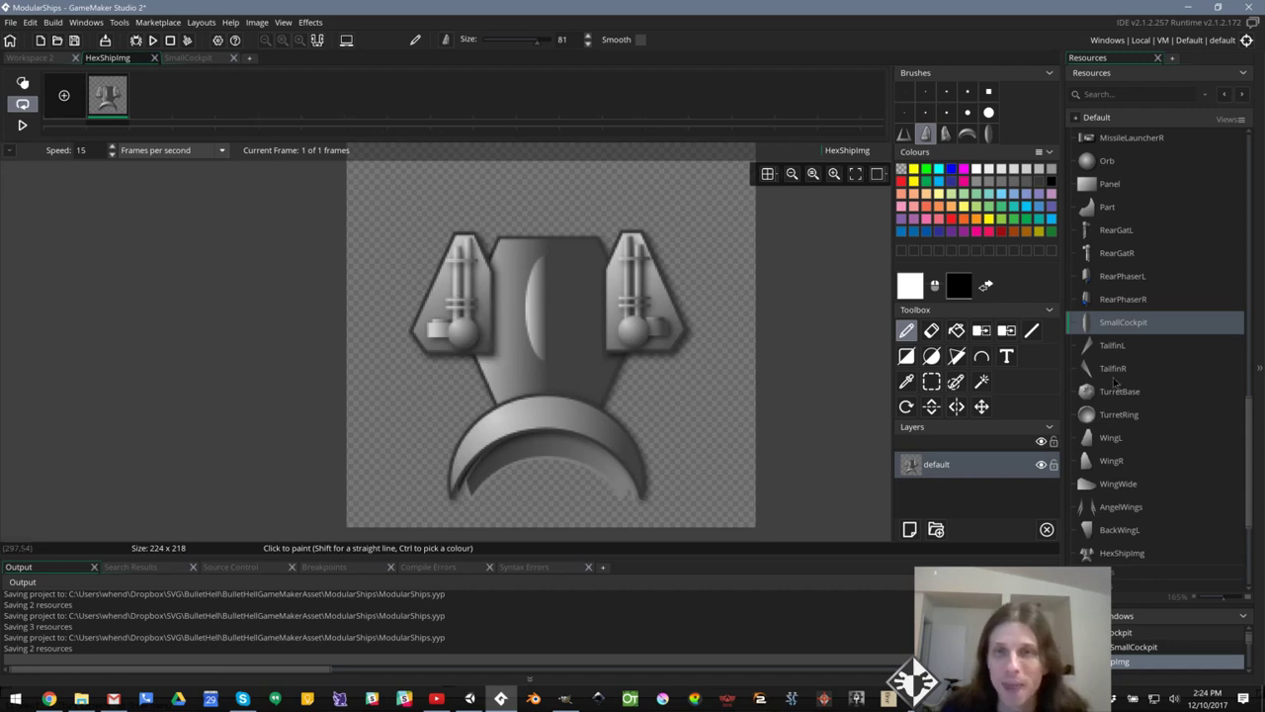
Try the large fork brush over the front of the hexagonal ship
click(905, 133)
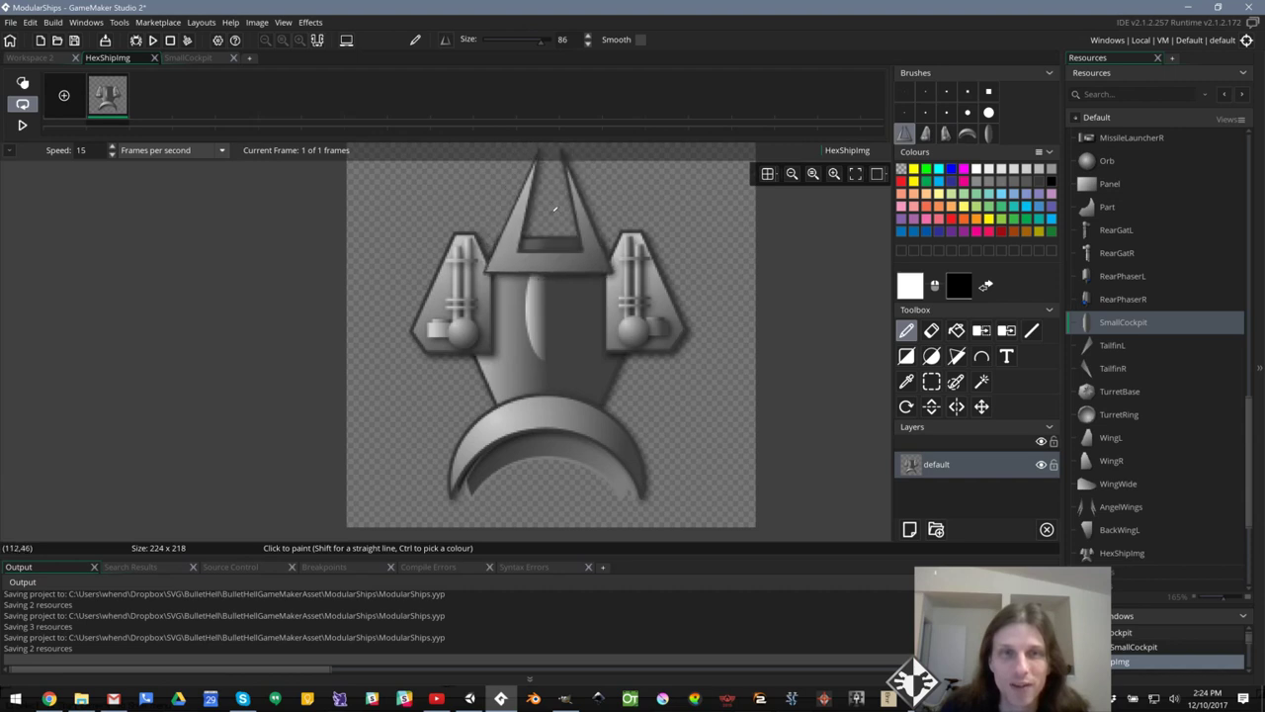
key(ctrl+z)
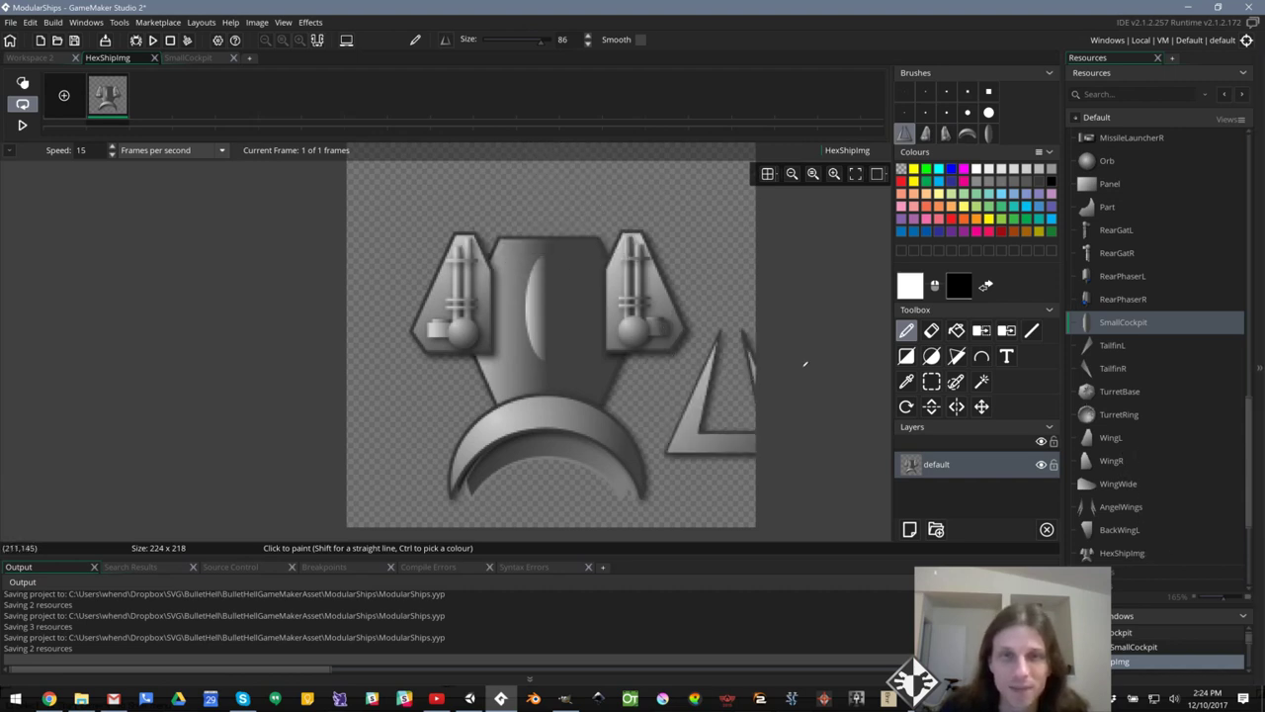
Open the smaller Fork sprite in the image editor and copy its image as a custom brush
scroll(1105, 296, up, 5)
scroll(1112, 304, up, 4)
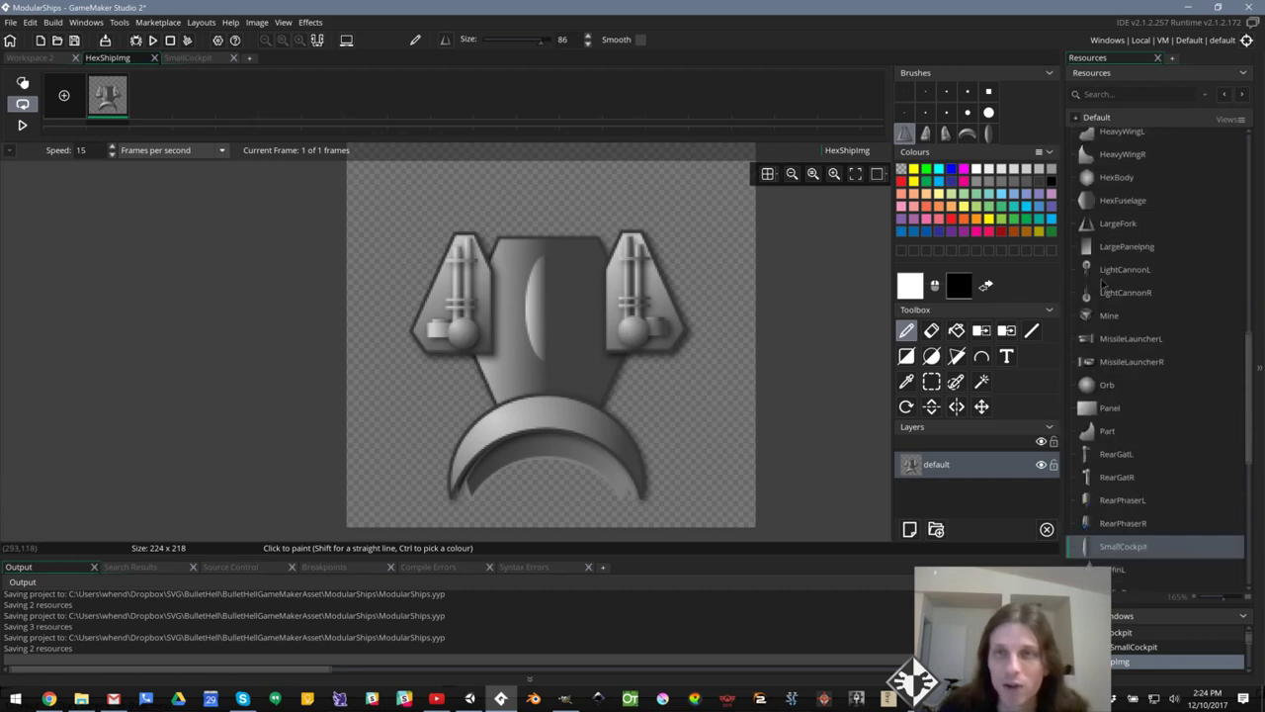
scroll(1150, 312, up, 4)
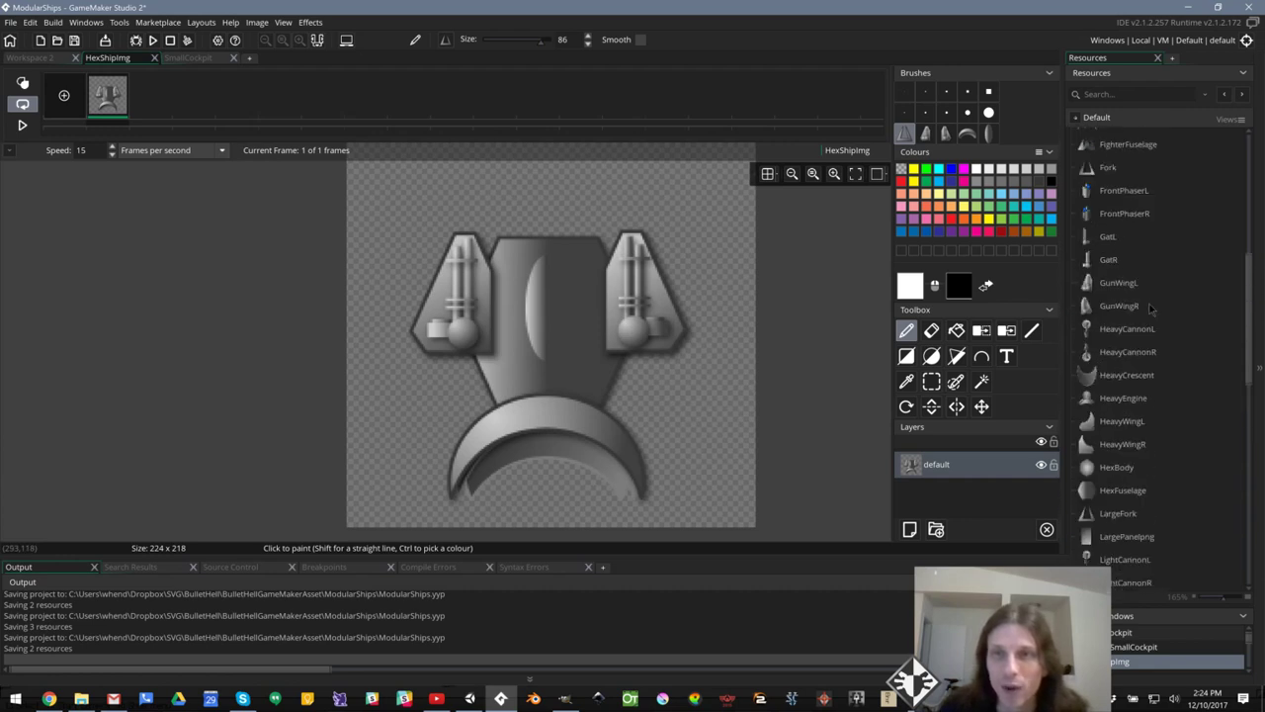
click(1109, 209)
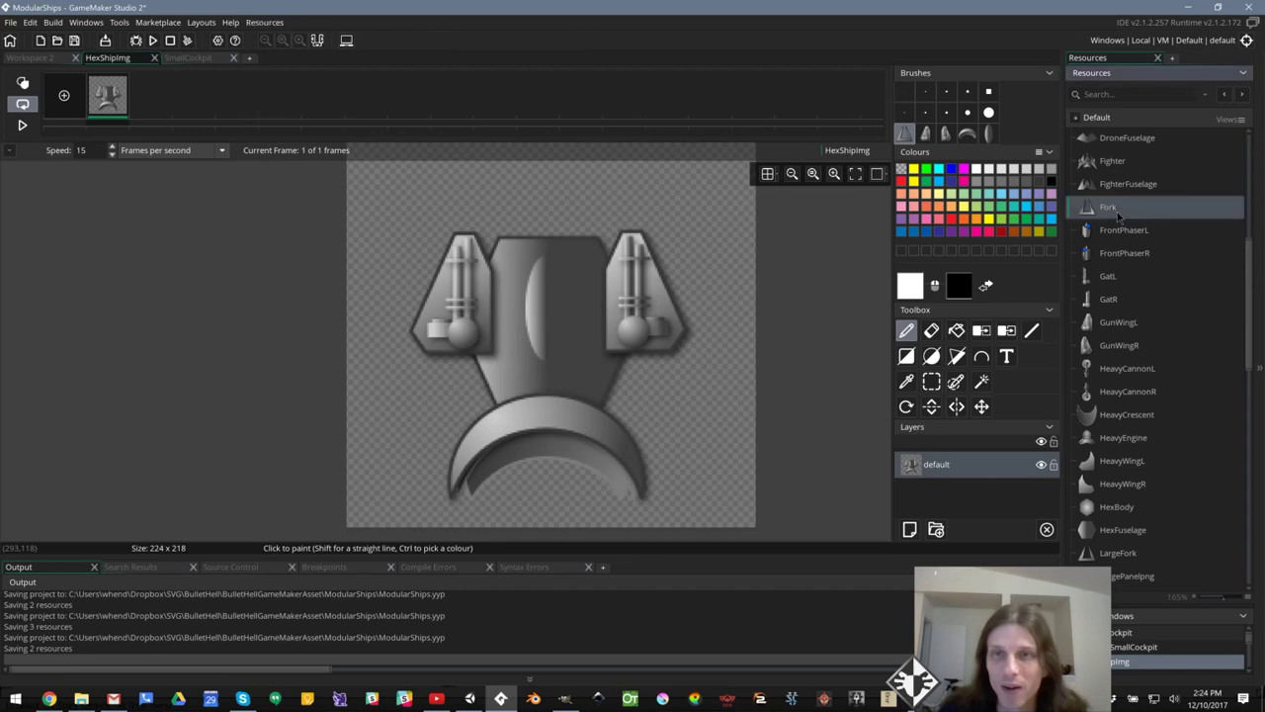
double_click(1105, 209)
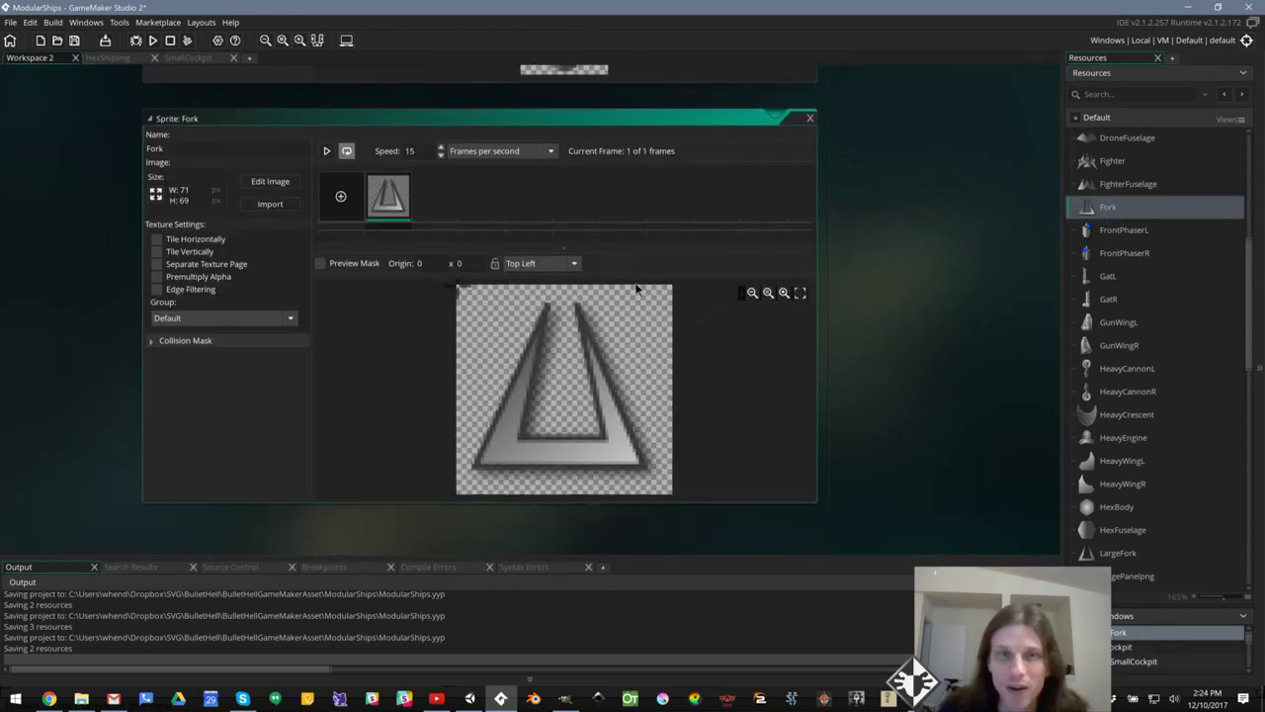
click(270, 182)
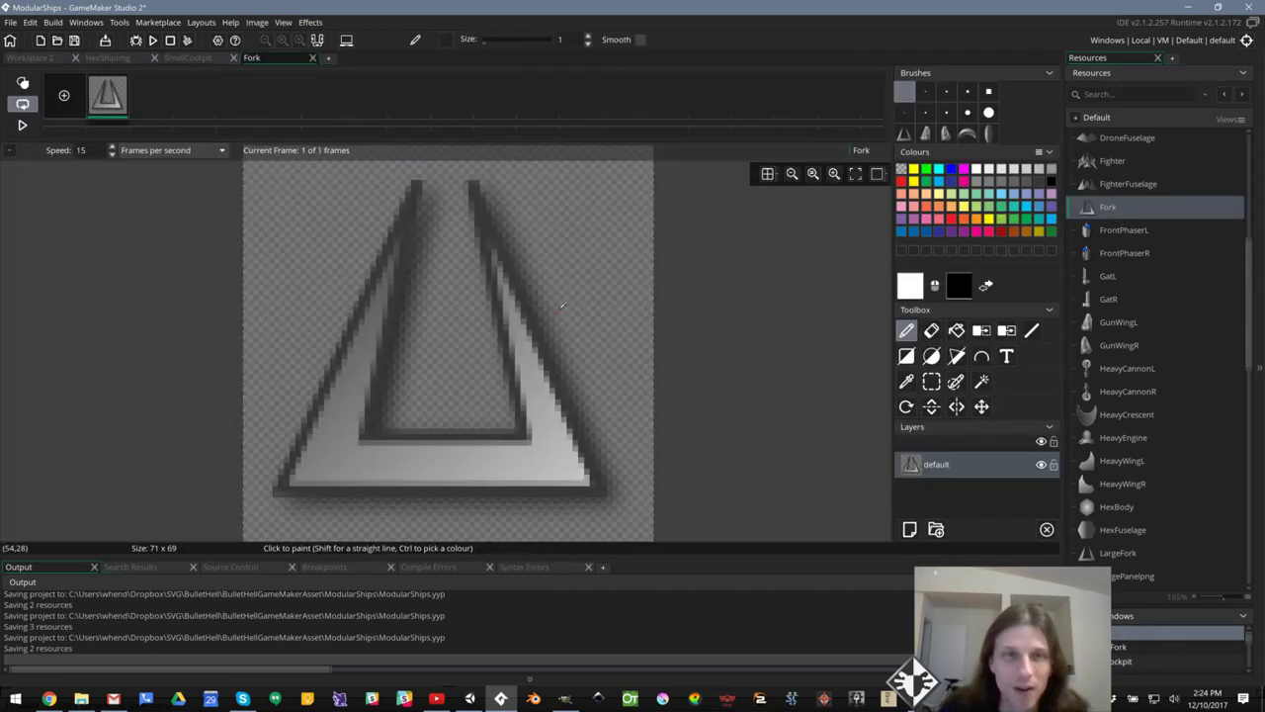
Return to HexShipImg and stamp the Fork part centred on the hexagon's front edge, at about (112,46)
click(188, 57)
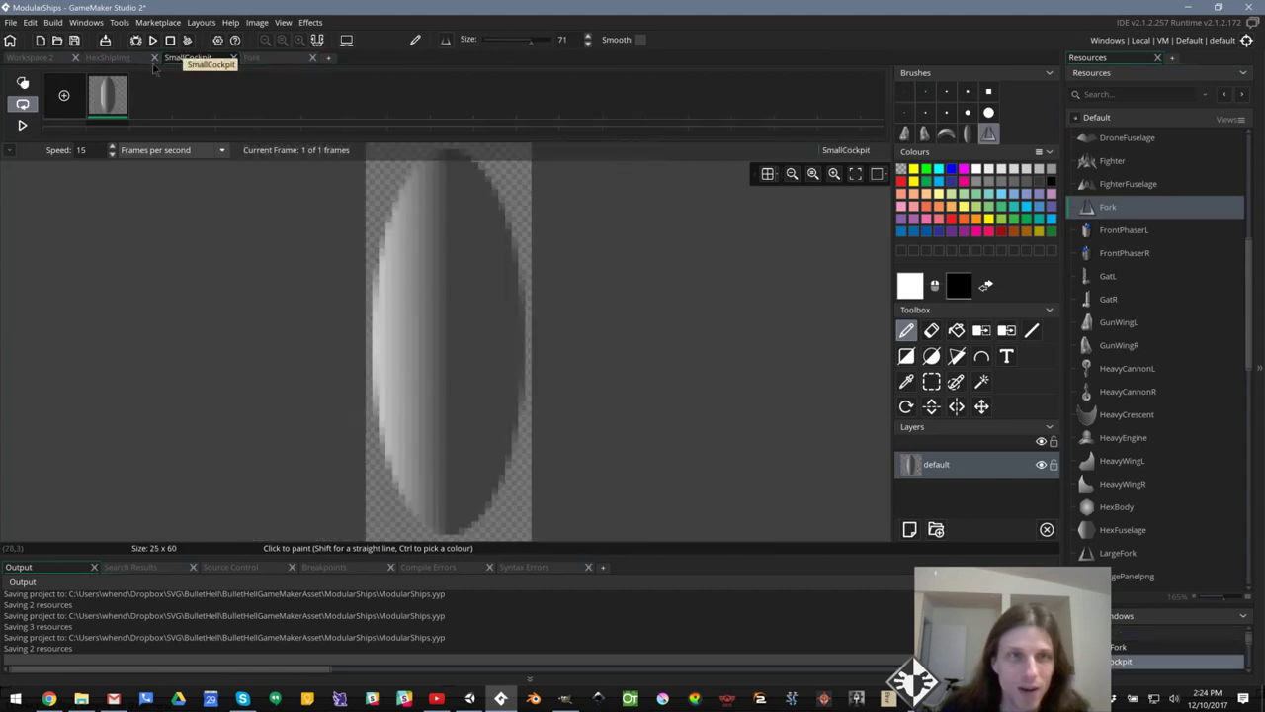
click(111, 59)
key(ctrl+v)
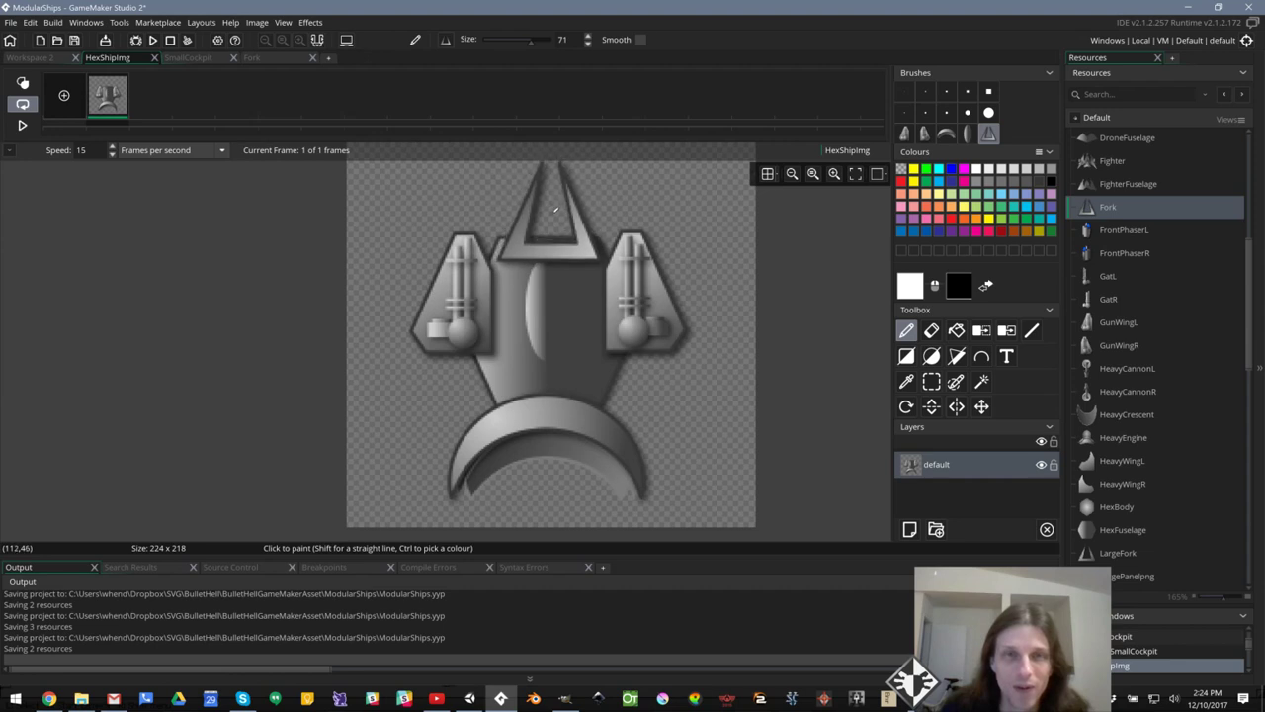
click(556, 209)
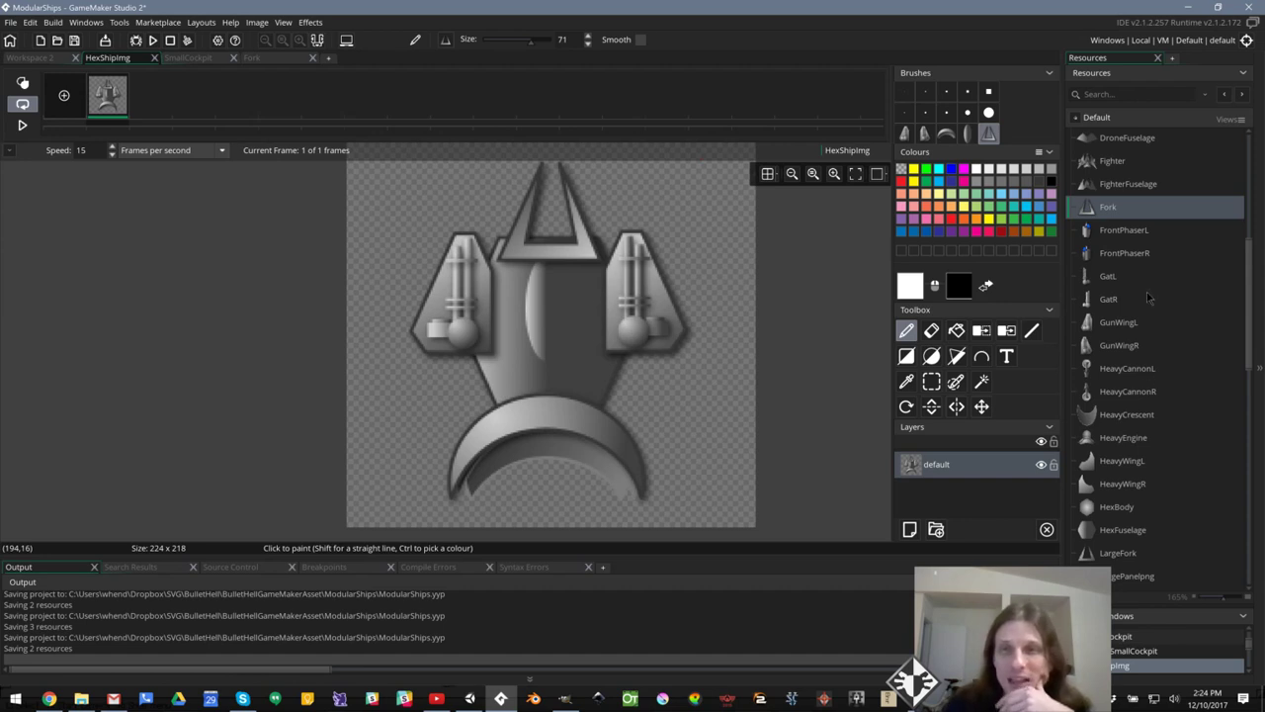
Open the TailfinL sprite in the image editor and copy its image as a custom brush
scroll(1146, 295, down, 2)
scroll(1147, 299, down, 6)
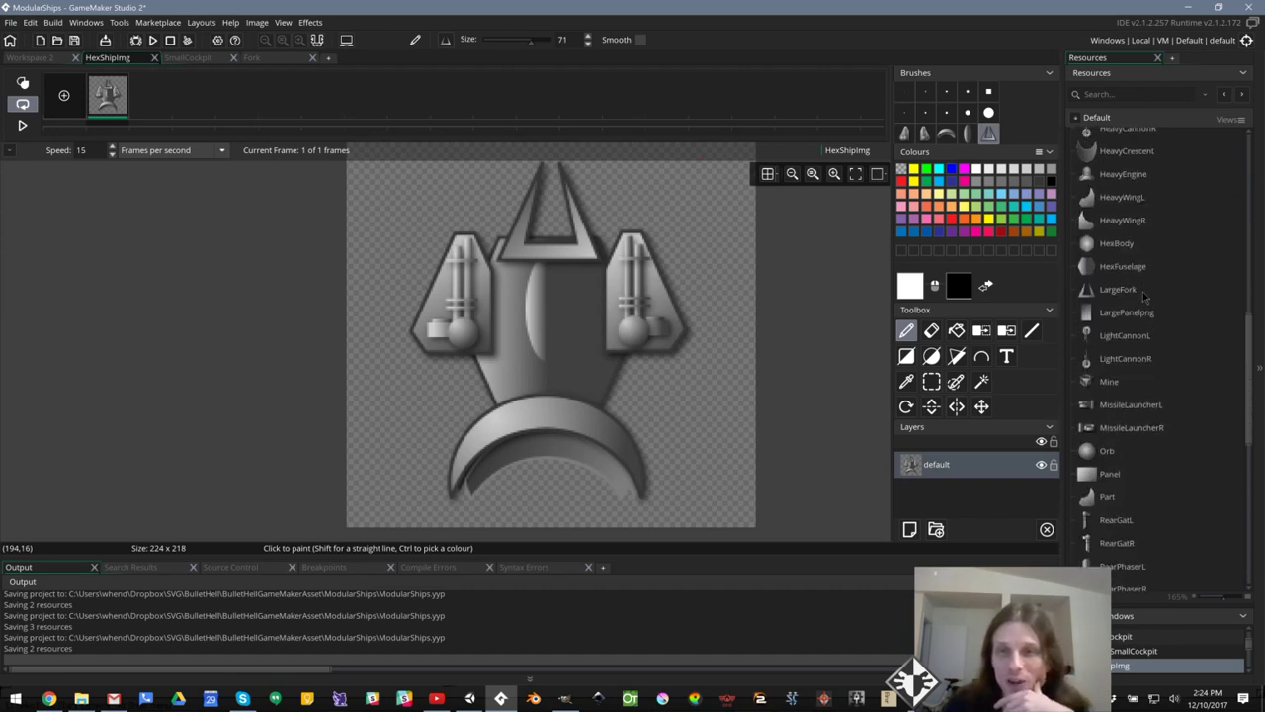
scroll(1137, 307, down, 2)
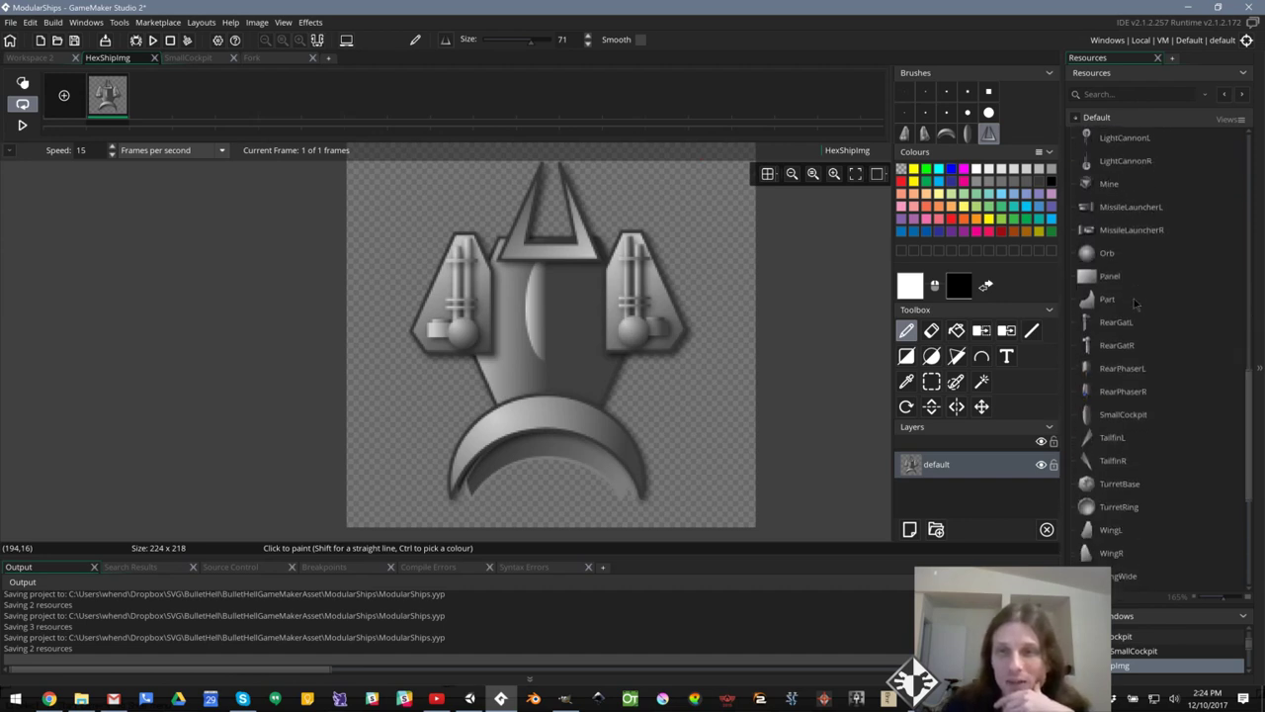
click(1113, 438)
double_click(1113, 438)
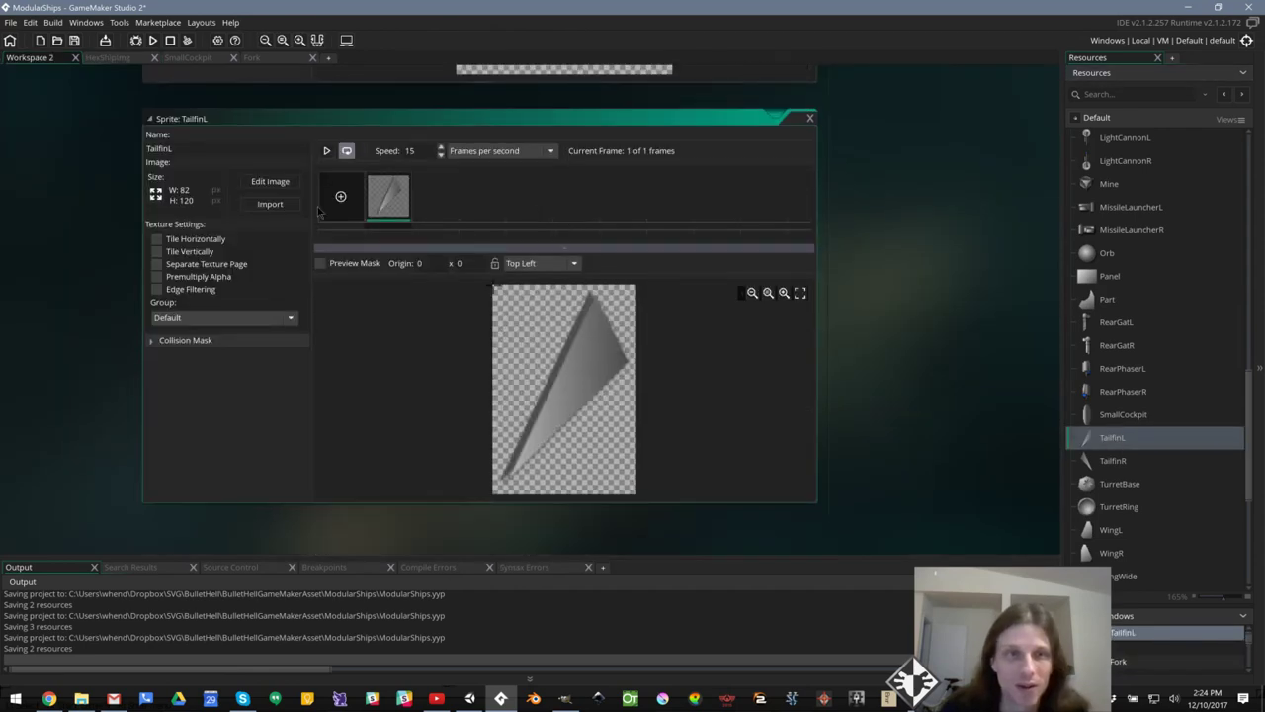
click(272, 183)
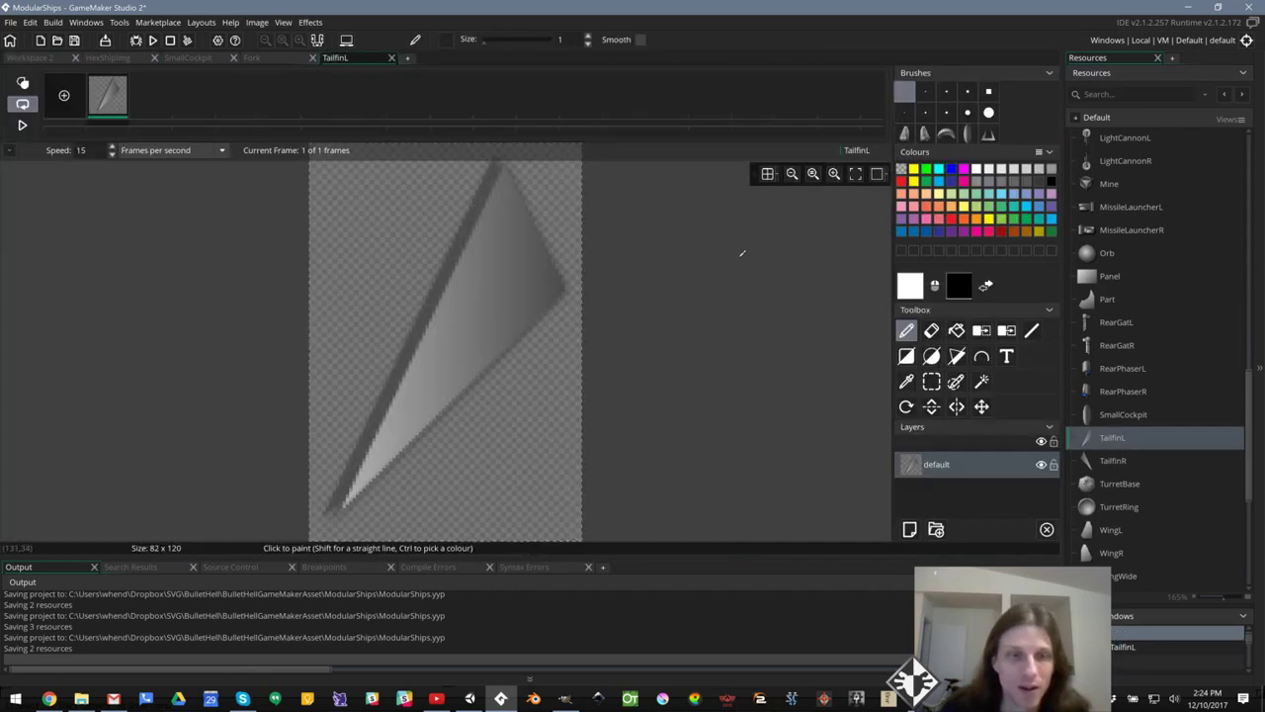
Add a new layer to all frames of HexShipImg and try to move the default layer above it
click(112, 60)
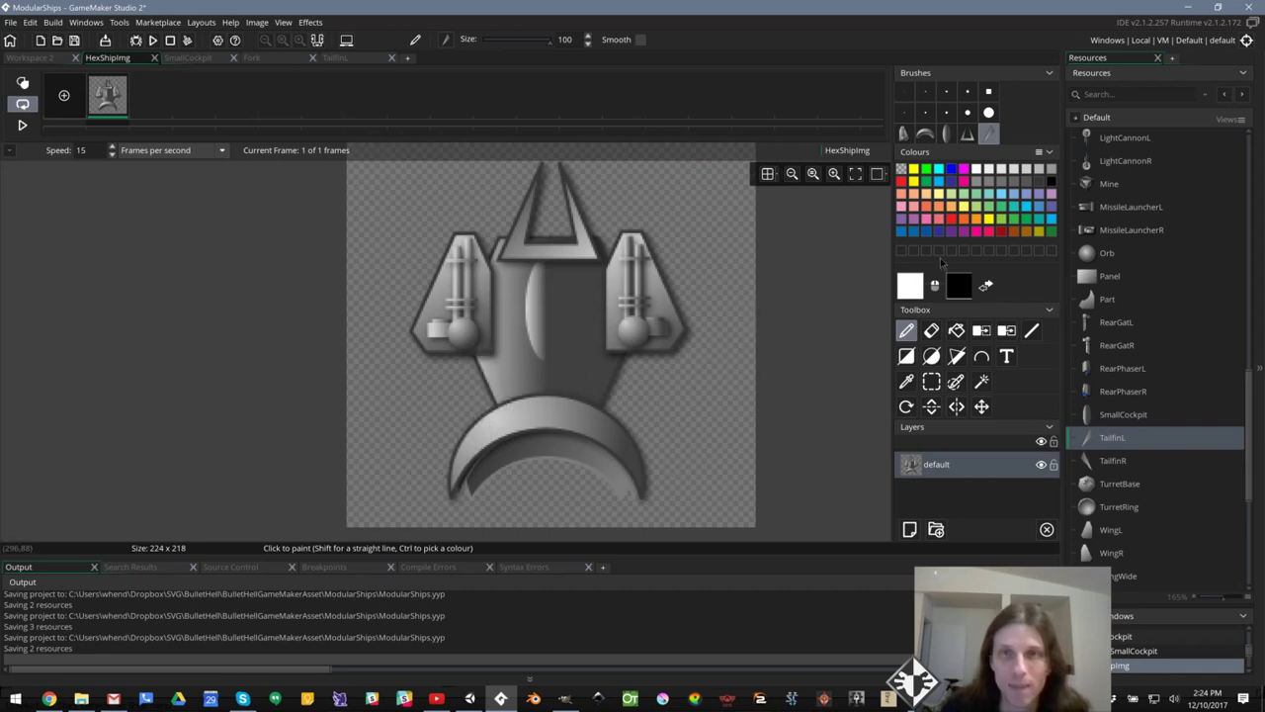
click(909, 531)
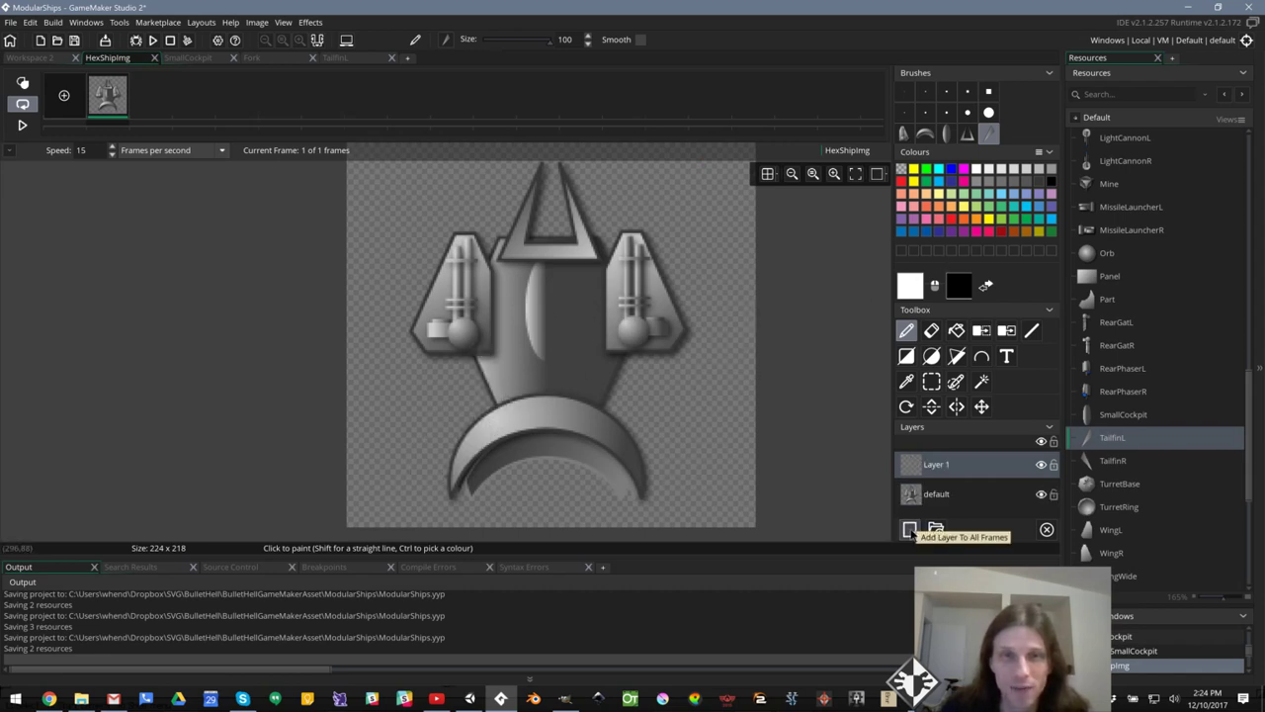
click(940, 499)
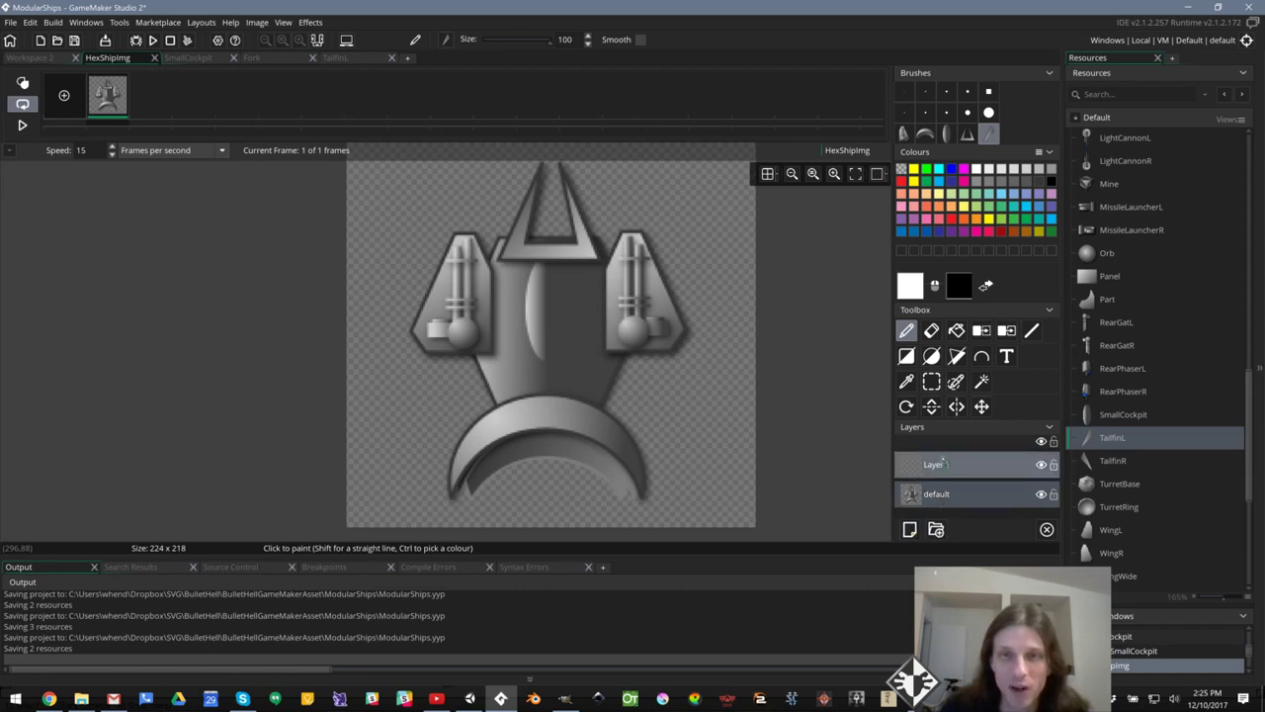
drag(941, 458, 942, 457)
key(ctrl+z)
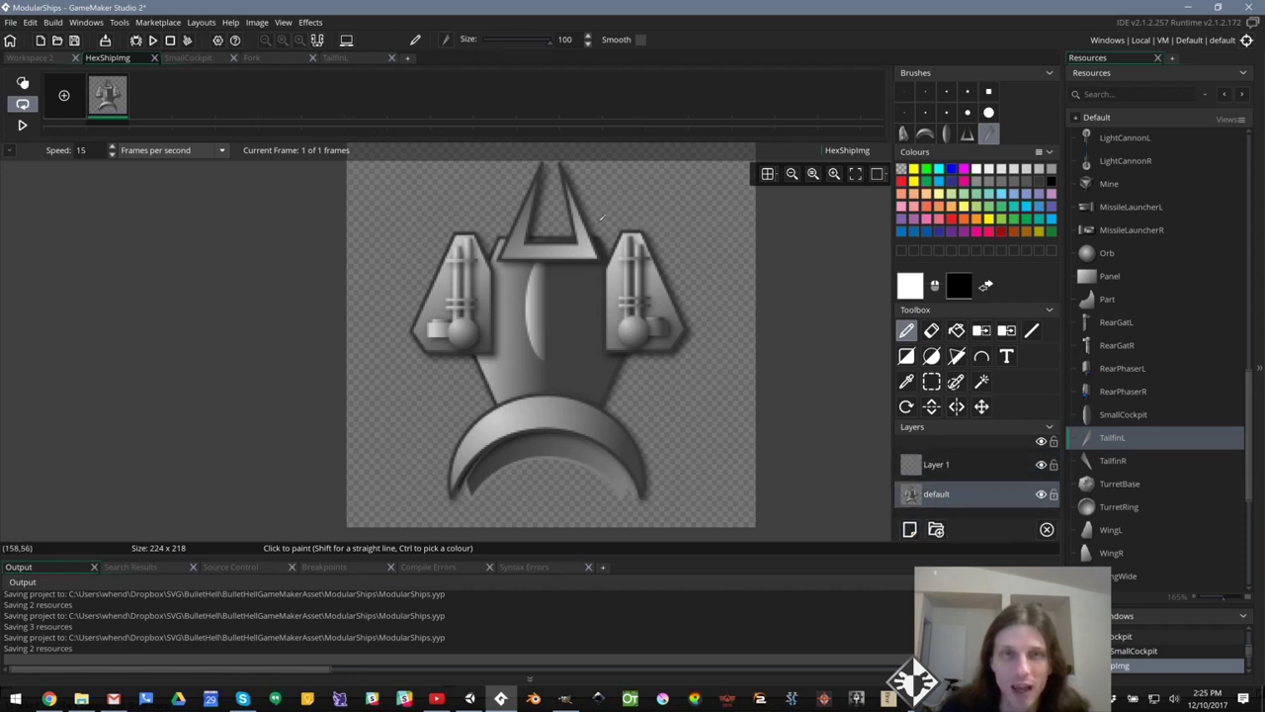
Undo the previous layer addition and the Fork stamp on HexShipImg, and add a fresh layer
key(ctrl+z)
key(ctrl+z)
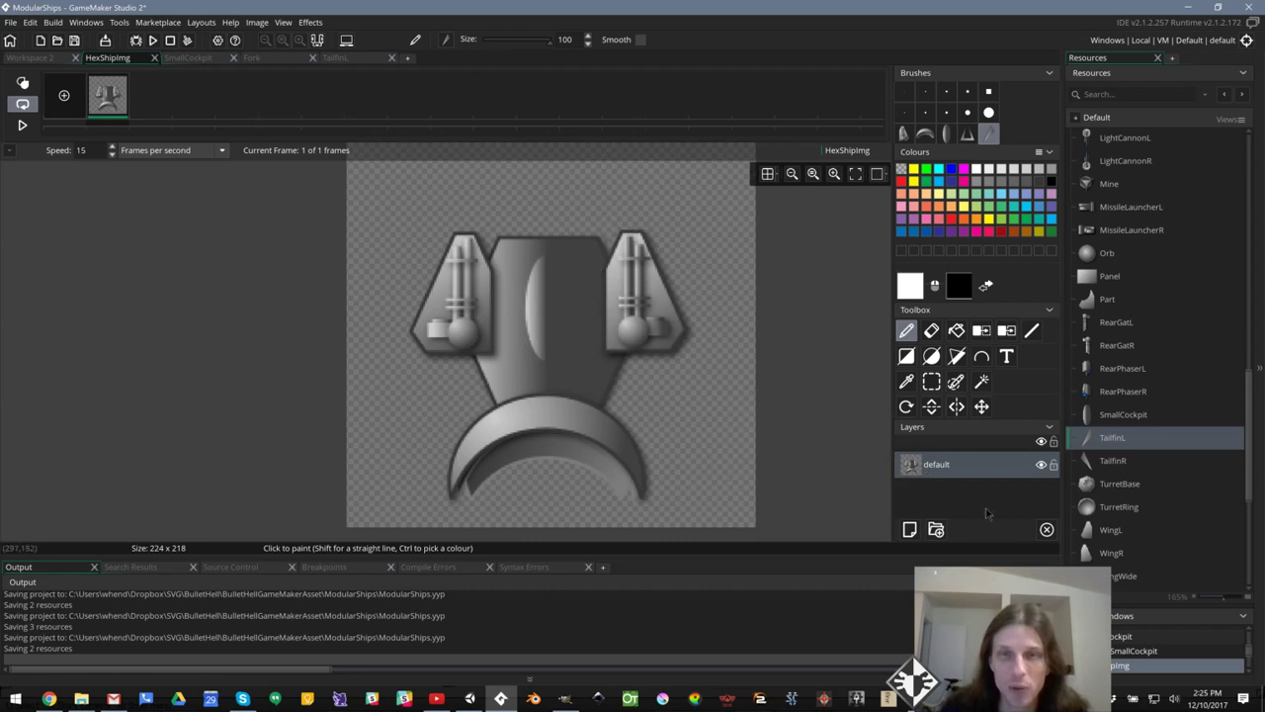
click(910, 530)
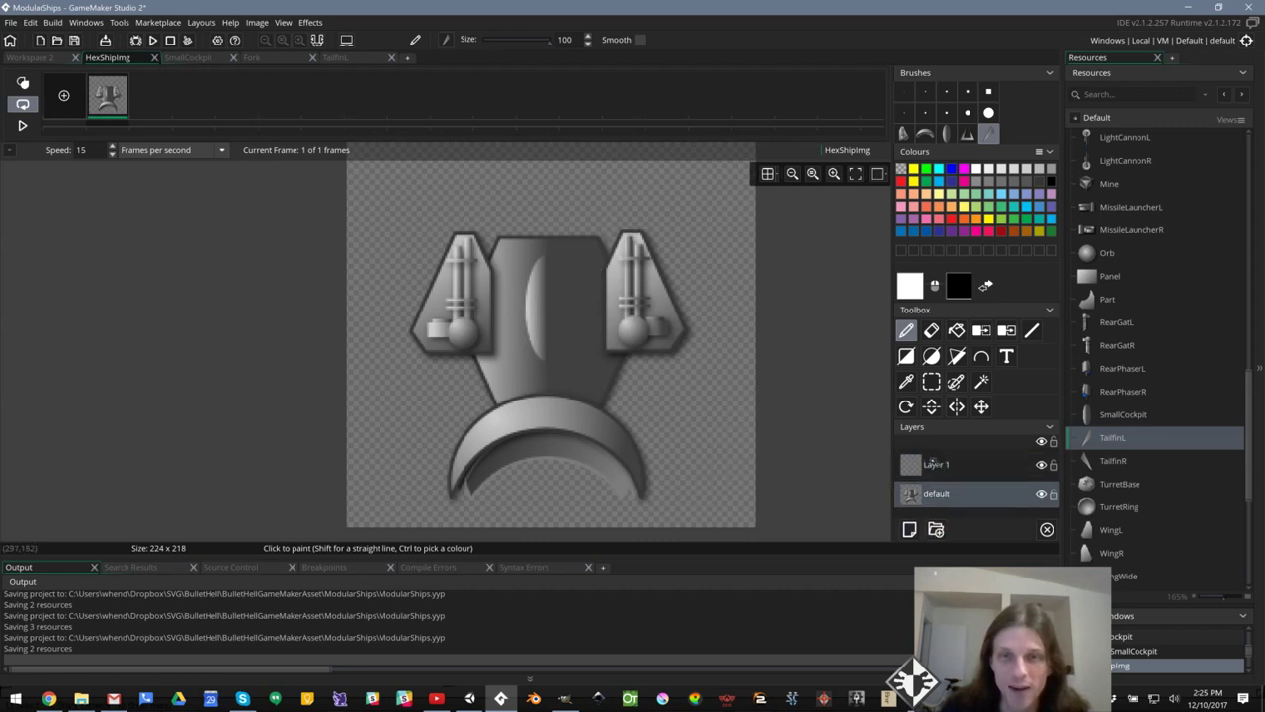
Move Layer 1 beneath the default layer and stamp the TailfinL part on it, behind the hull's rear left side
drag(933, 458, 952, 468)
click(920, 496)
click(462, 427)
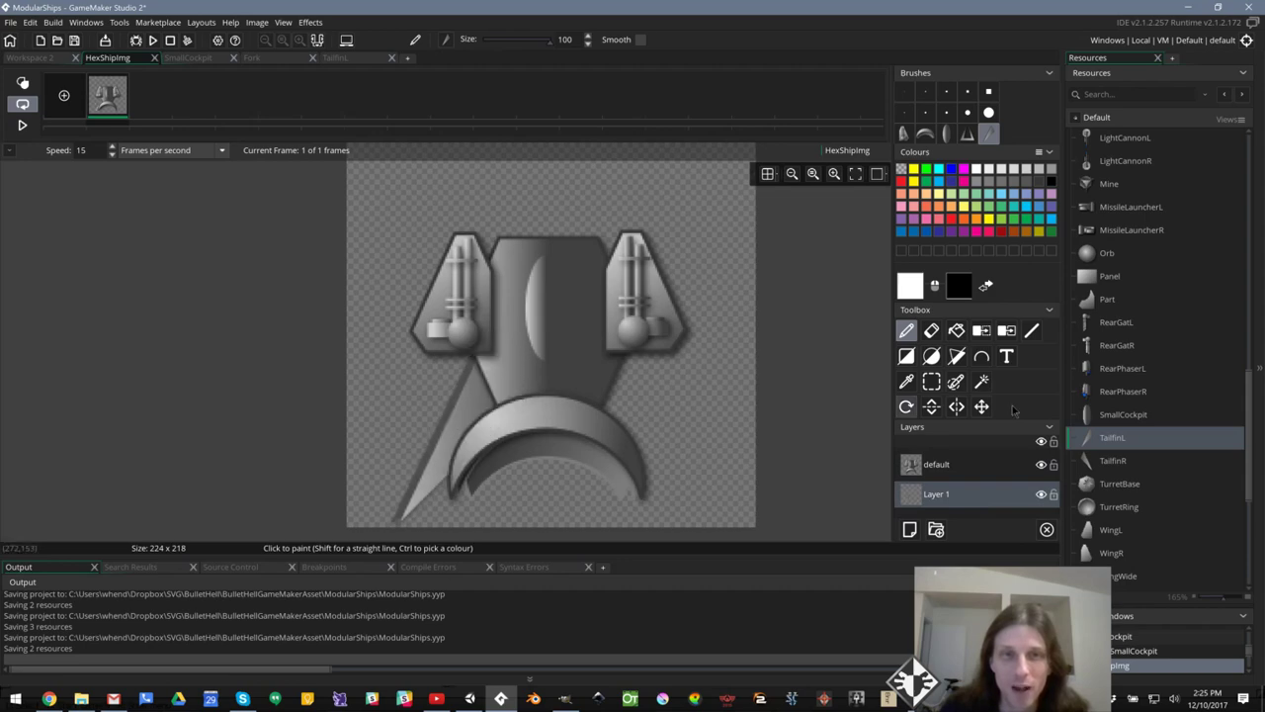
Open the TailfinR sprite in the image editor and copy its image as a custom brush
double_click(1112, 461)
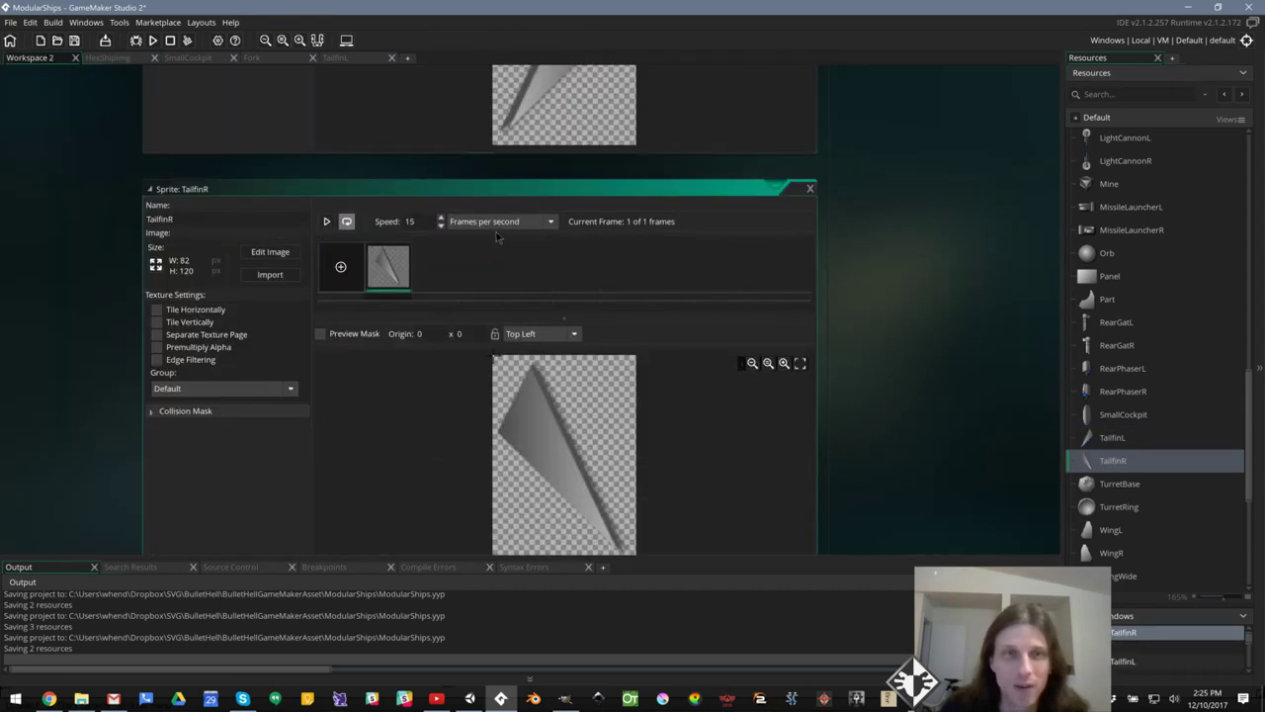
click(272, 183)
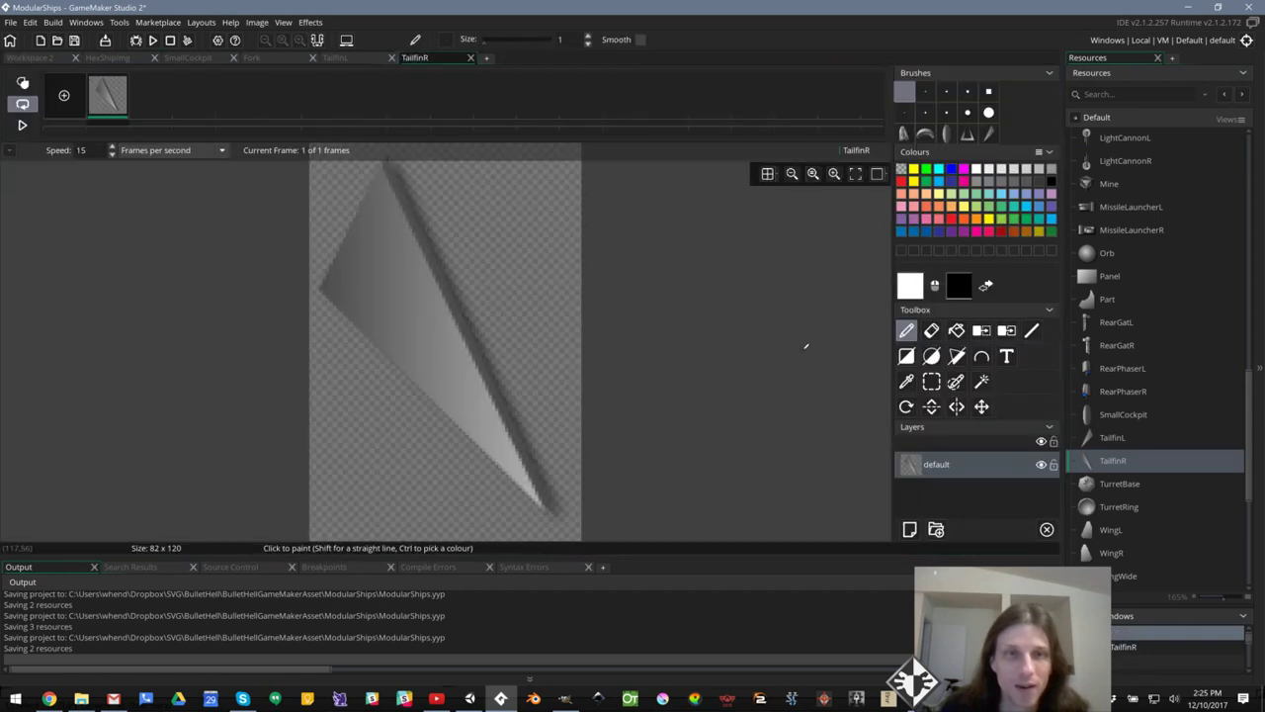
Return to HexShipImg and stamp the TailfinR part on Layer 1 at about (167,162), undoing misaligned stamps until it mirrors the left tailfin
click(114, 58)
drag(626, 407, 669, 432)
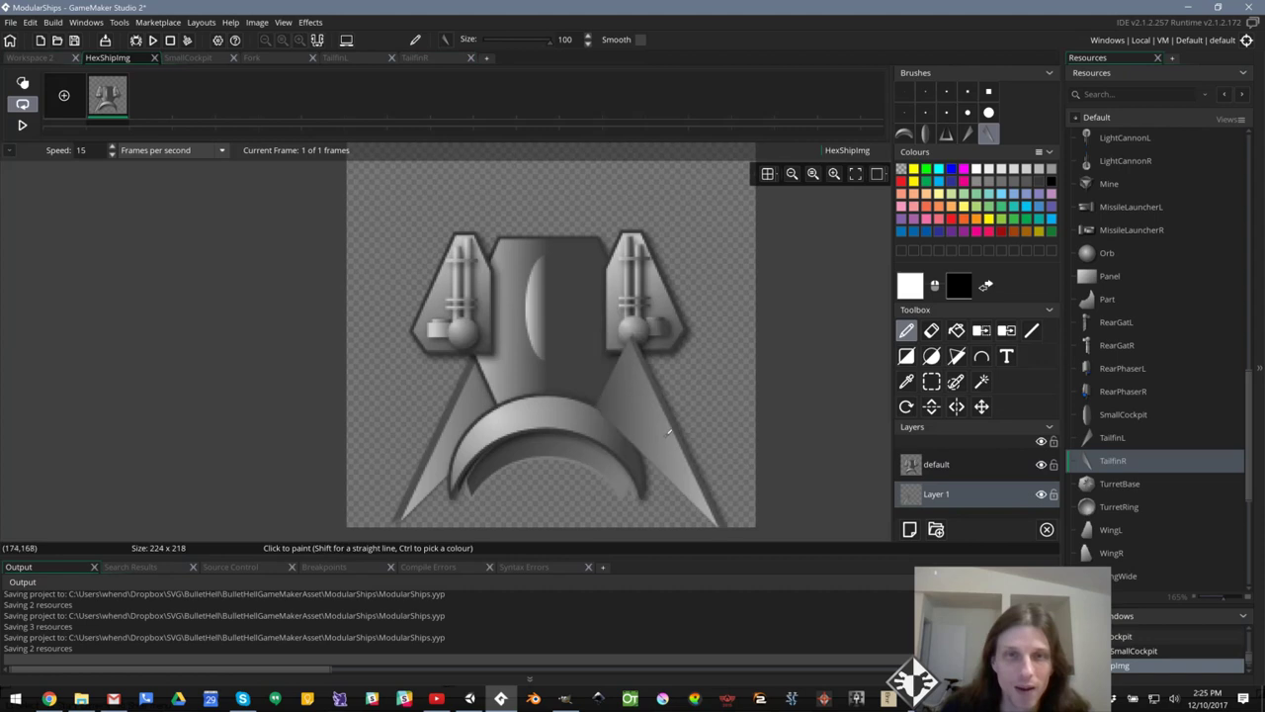
click(669, 432)
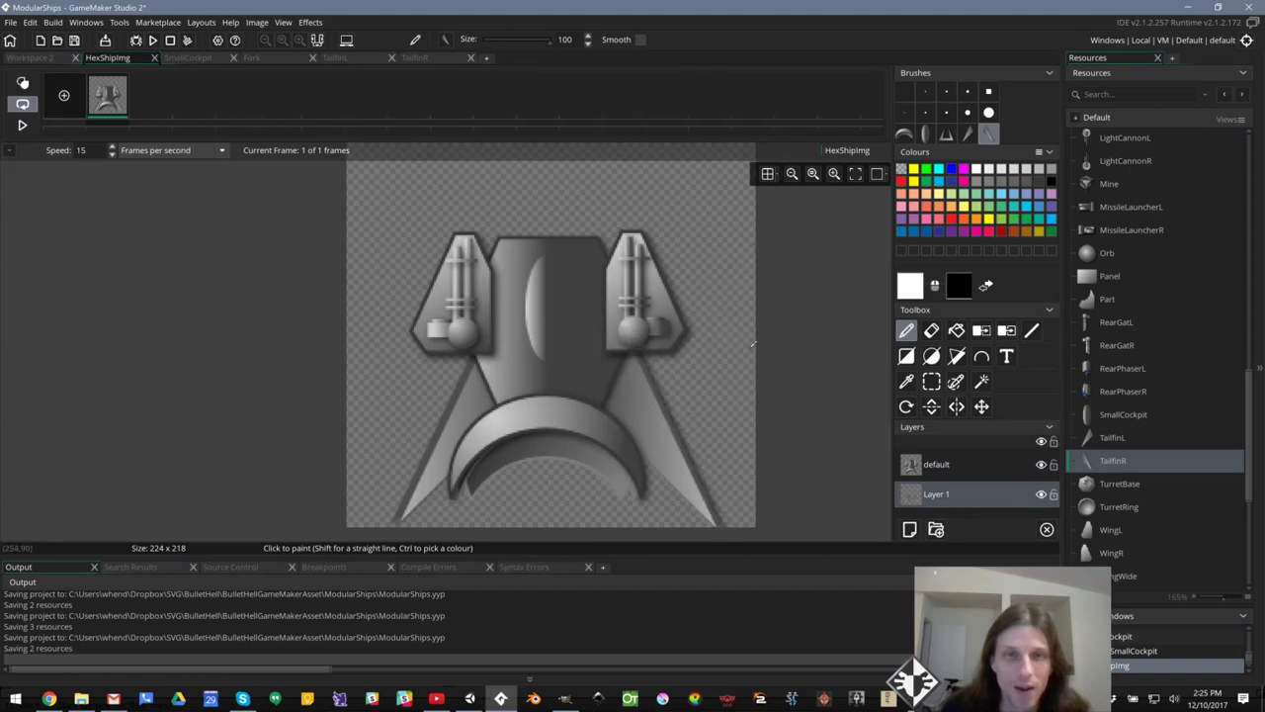
key(ctrl+z)
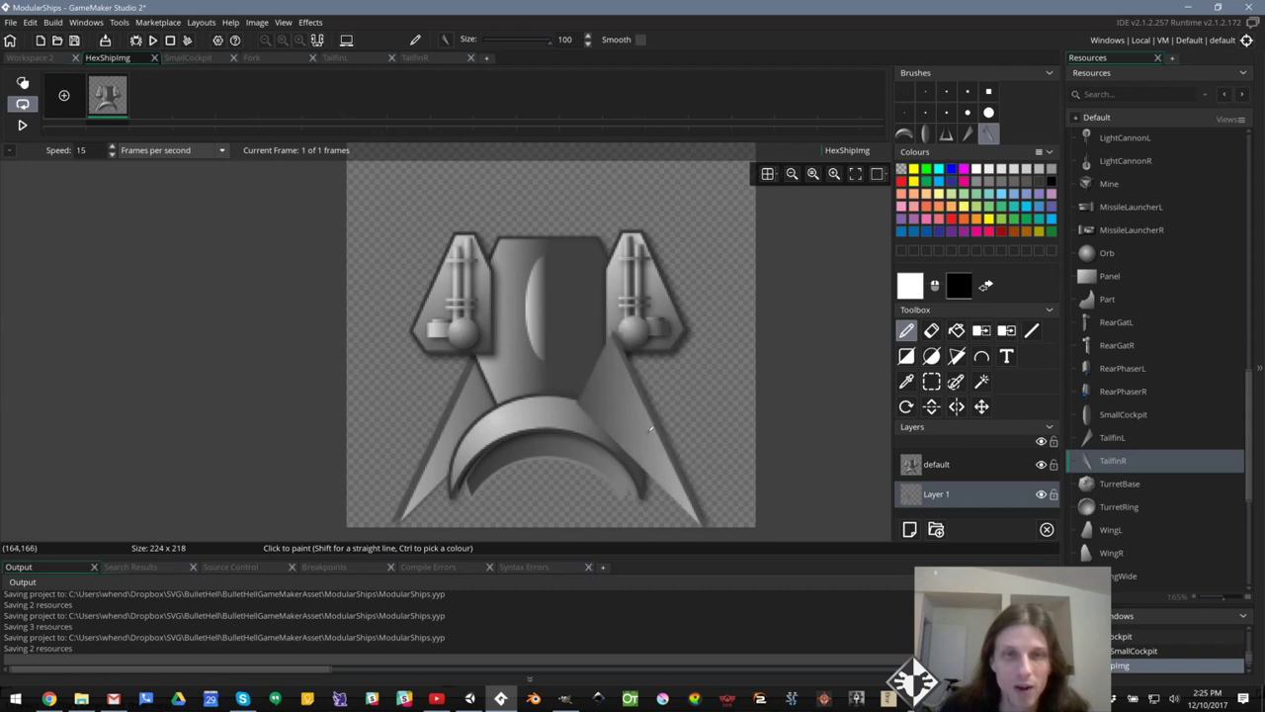
click(652, 430)
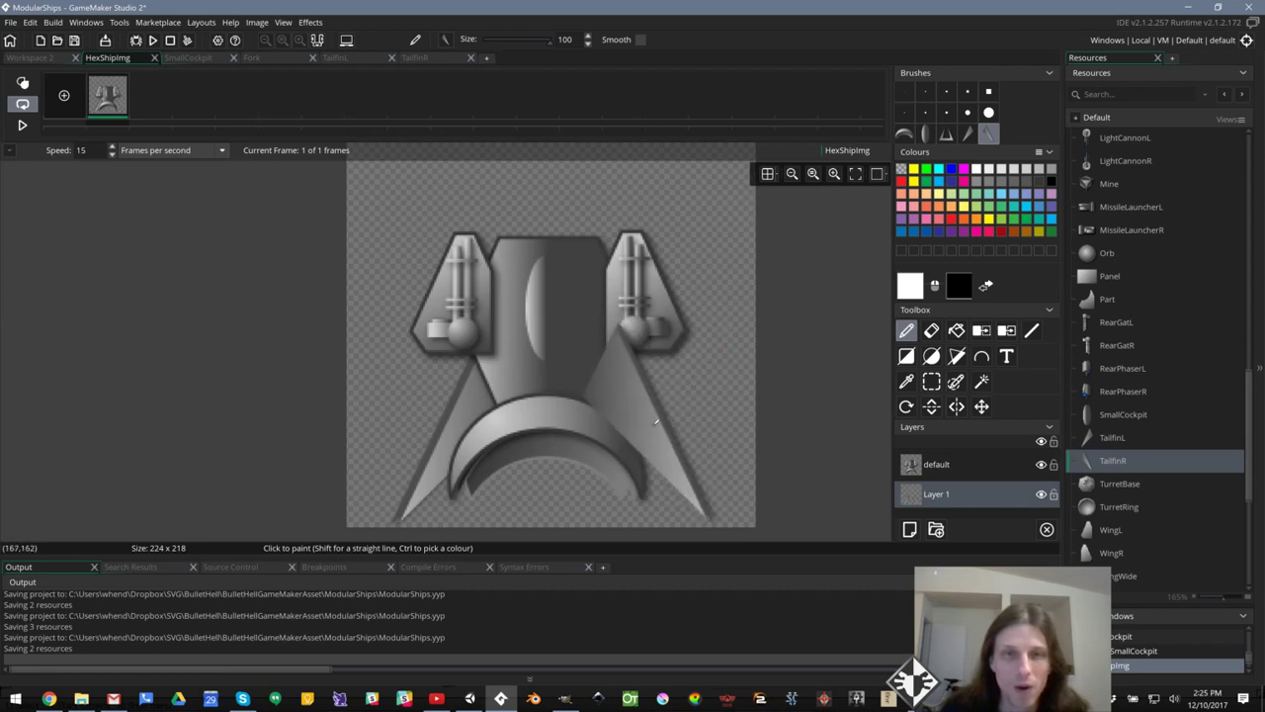
key(ctrl+z)
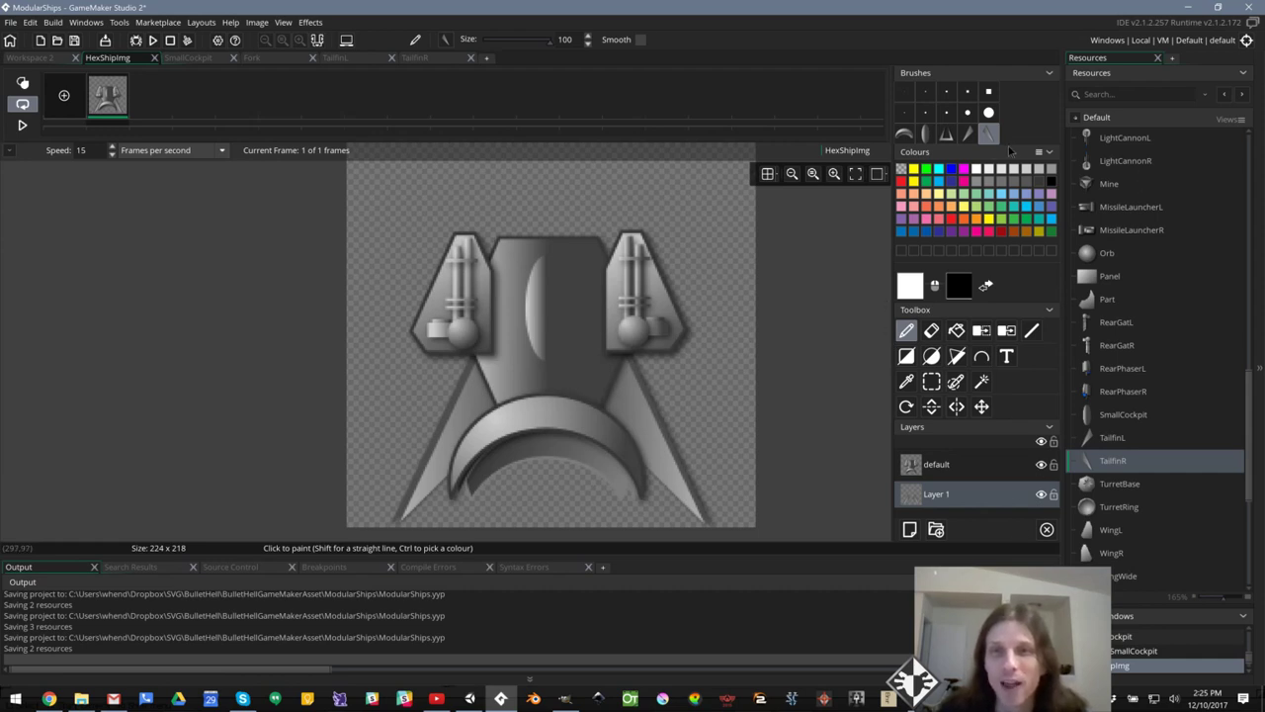
Stamp the Fork brush on Layer 1 behind the ship's nose and behind the outer edges of both gun wings
click(946, 133)
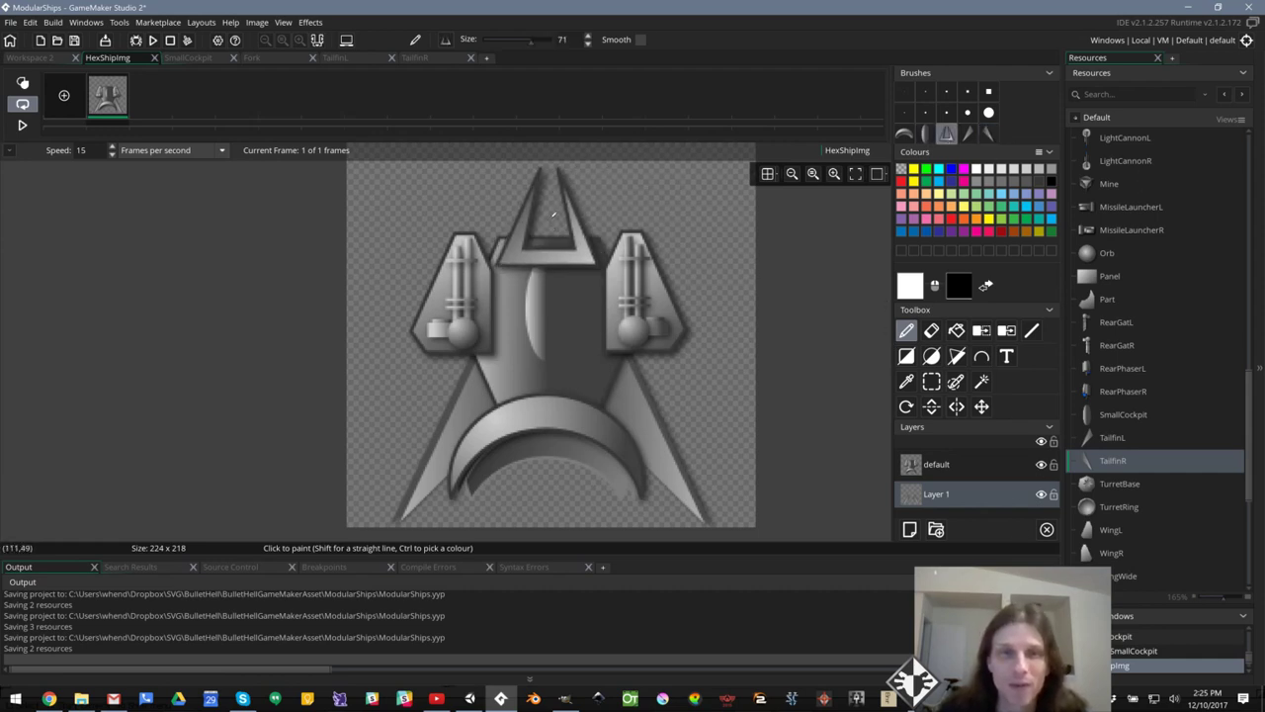
click(554, 215)
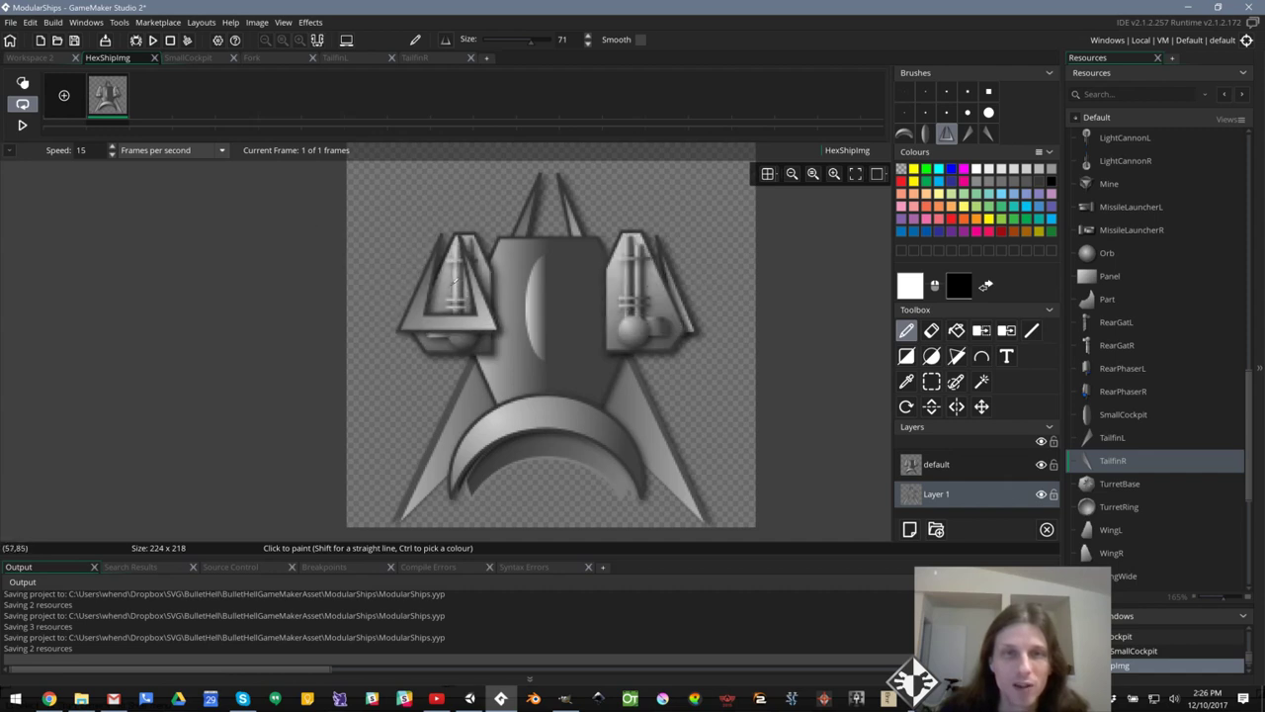
click(454, 281)
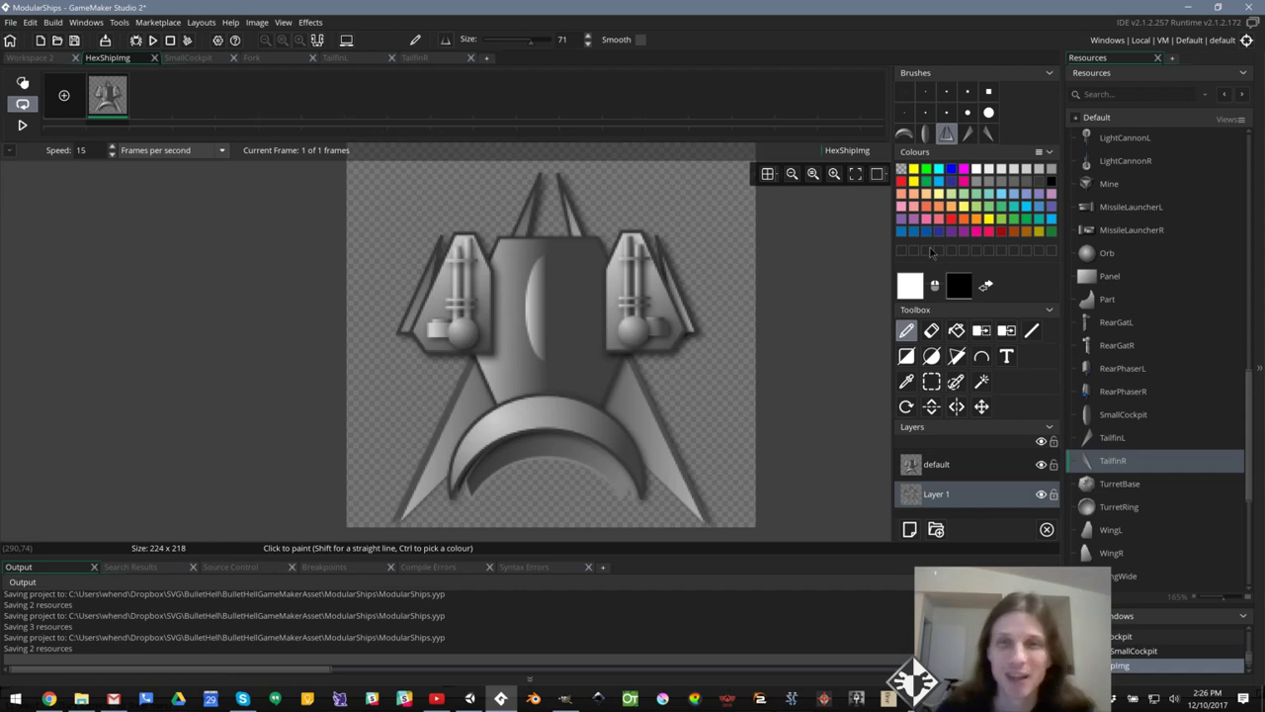
Switch to Workspace 2 and close the open sprite windows
scroll(1167, 370, up, 5)
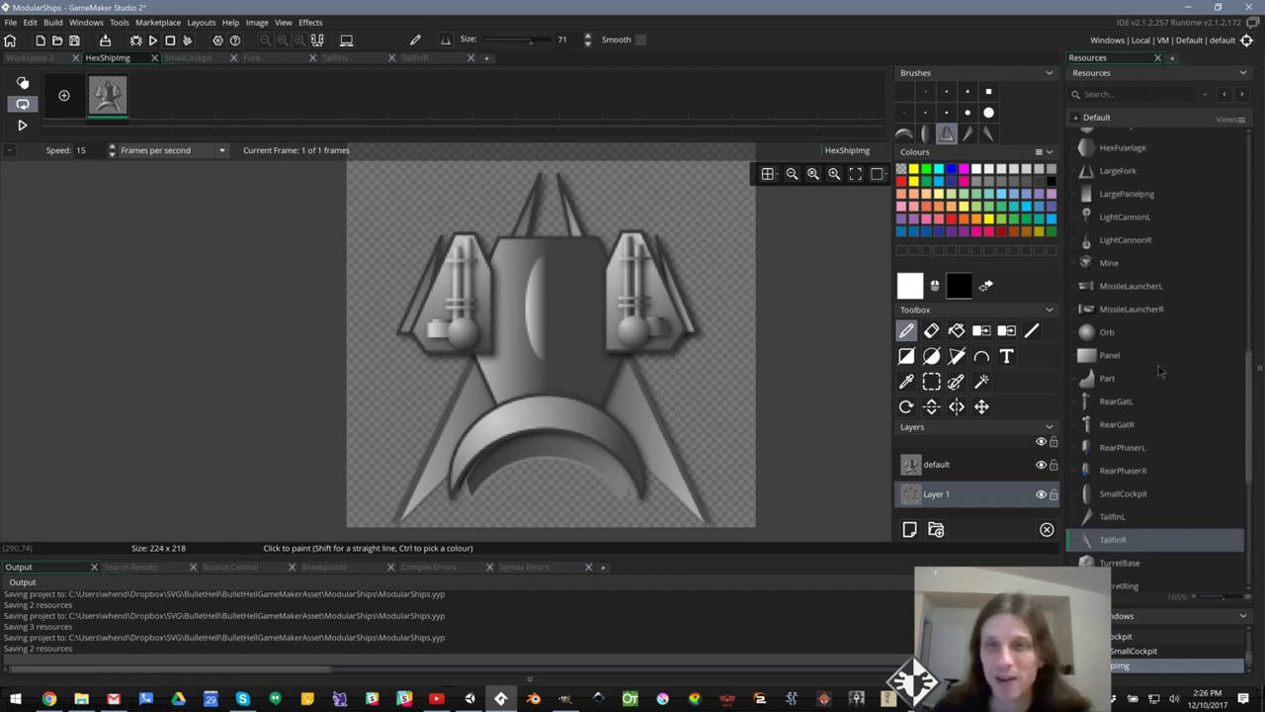
click(44, 60)
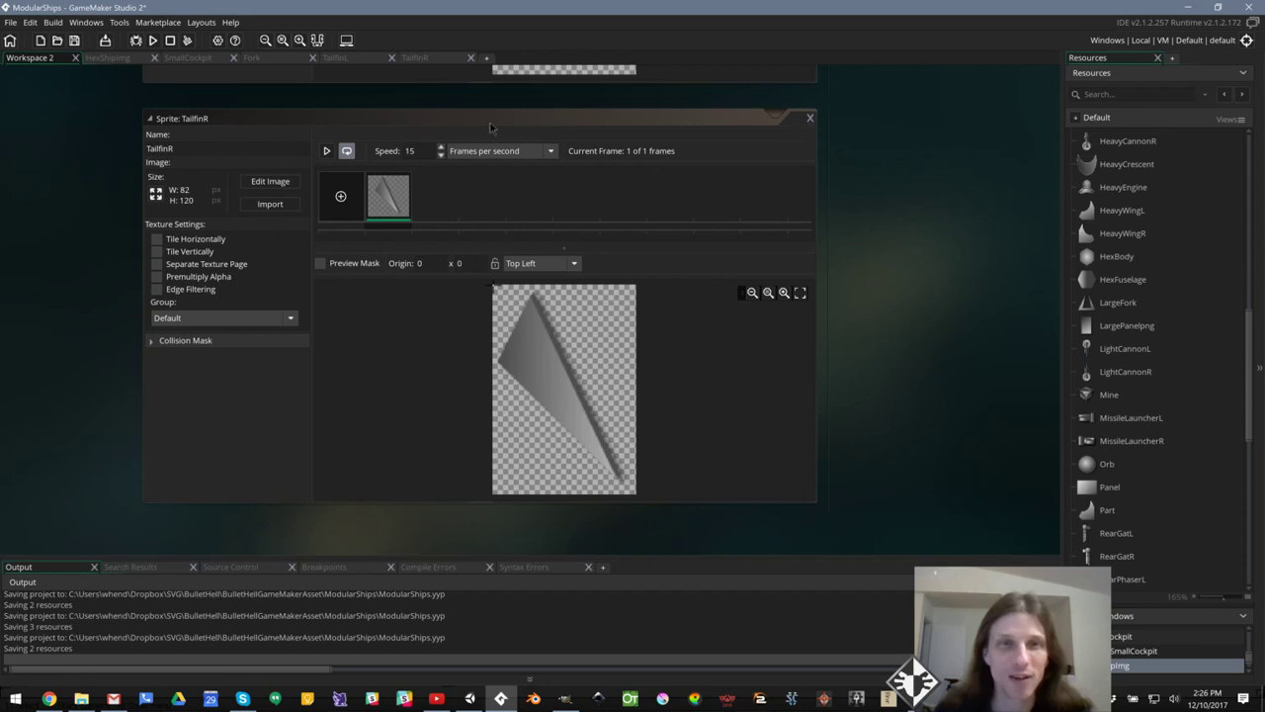
click(340, 119)
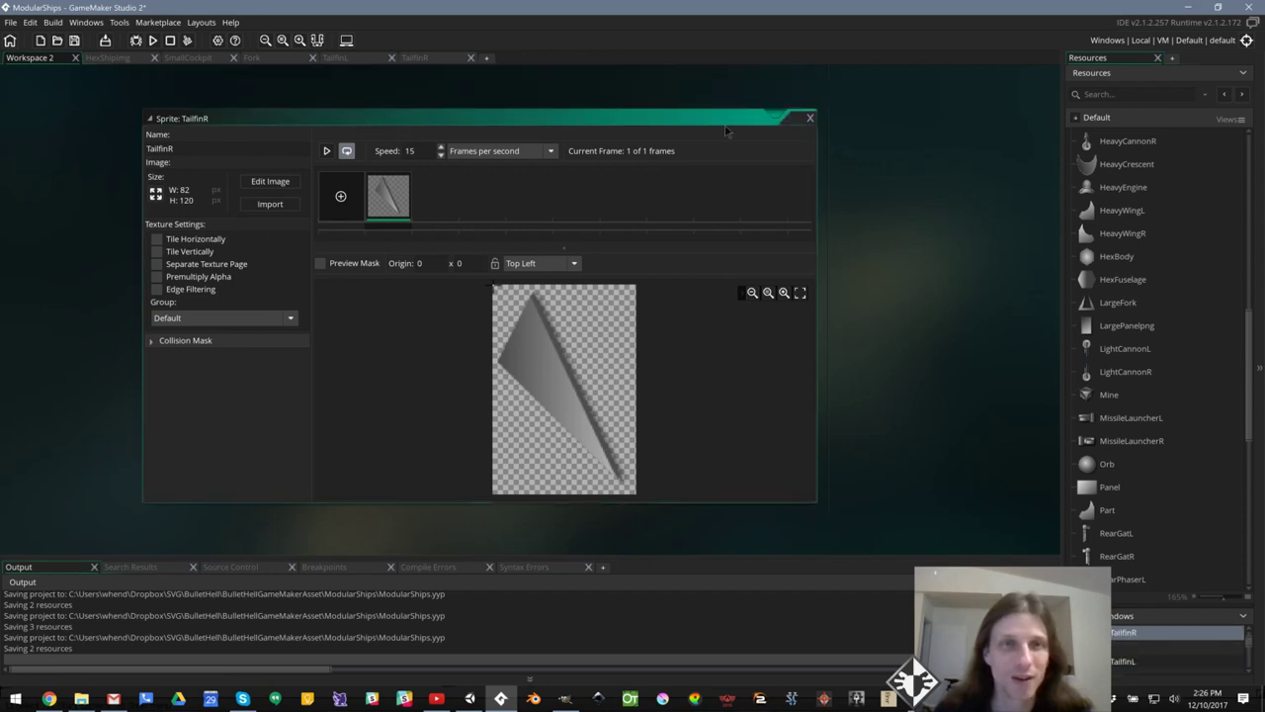
click(811, 119)
Create a new object and assign HexShipImg as its sprite
scroll(1166, 392, down, 10)
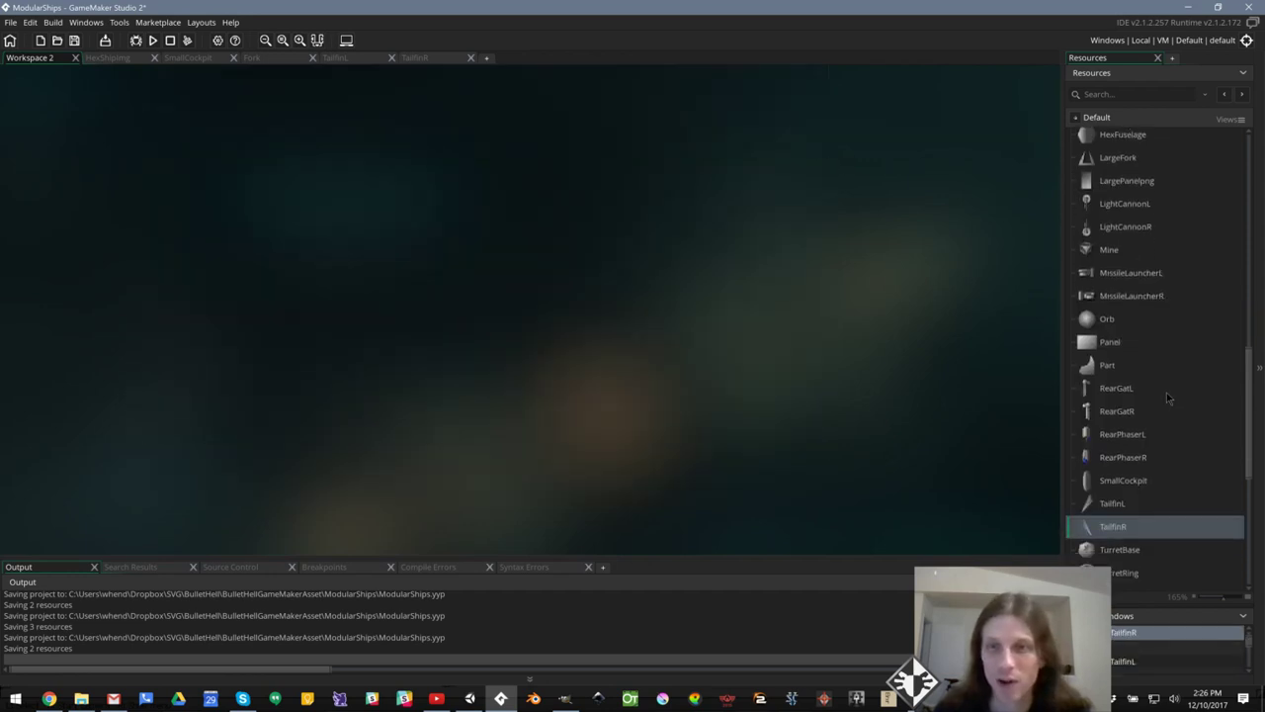
scroll(1166, 417, down, 3)
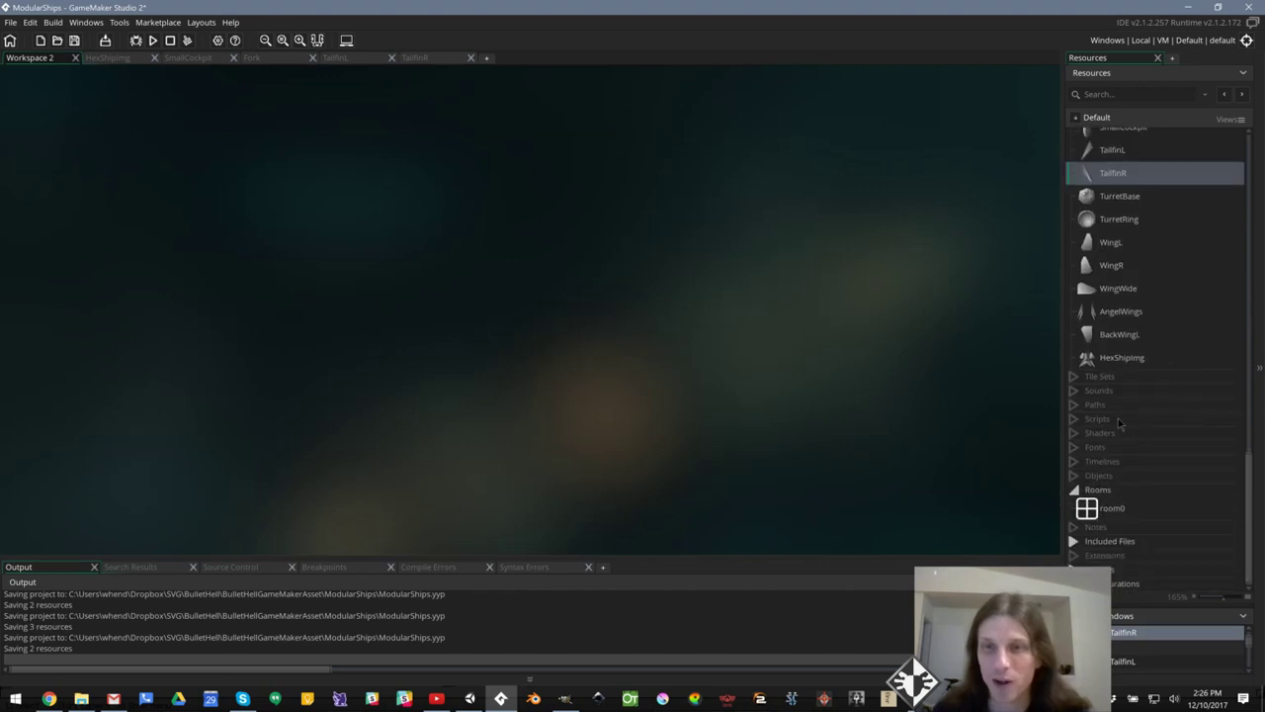
right_click(1115, 476)
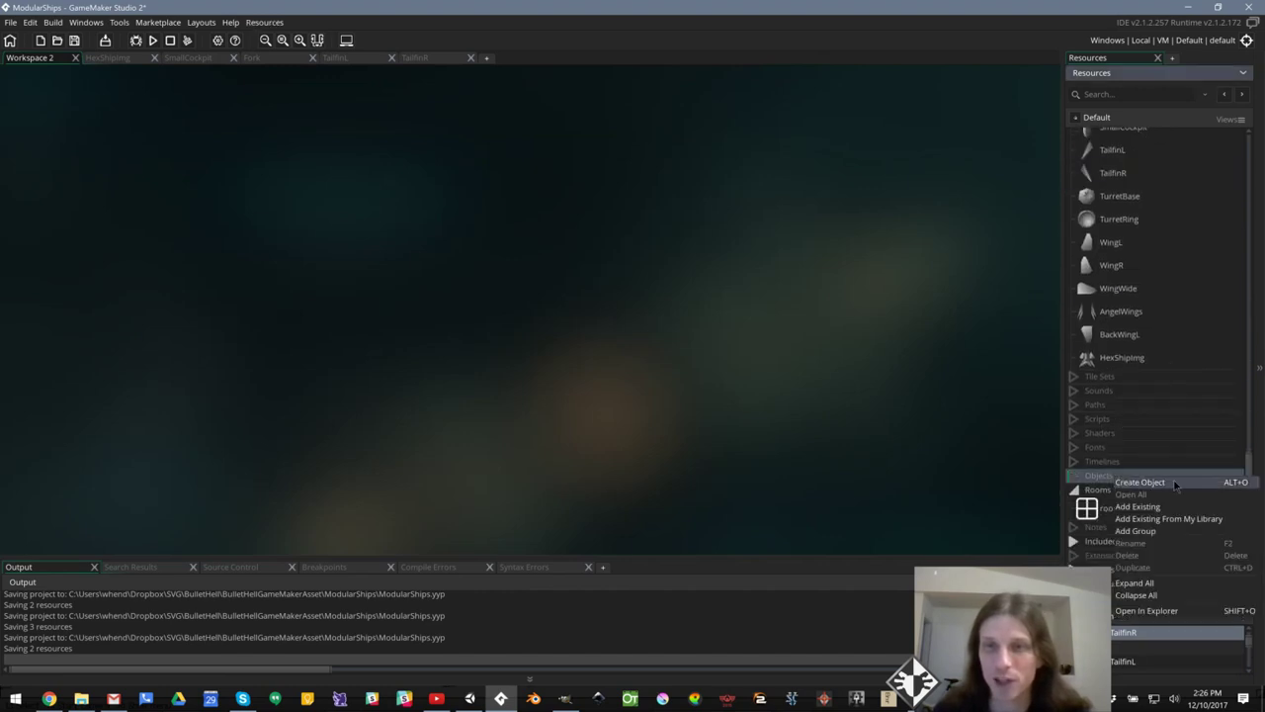
click(1175, 484)
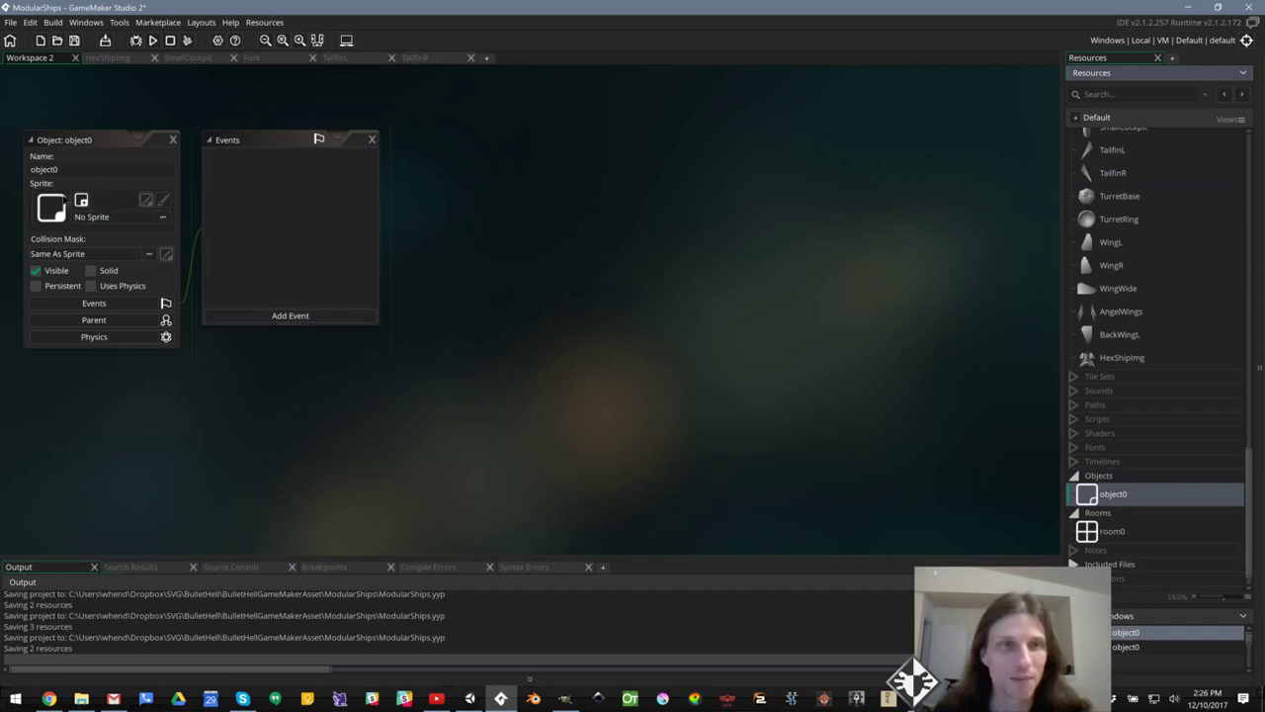
click(99, 217)
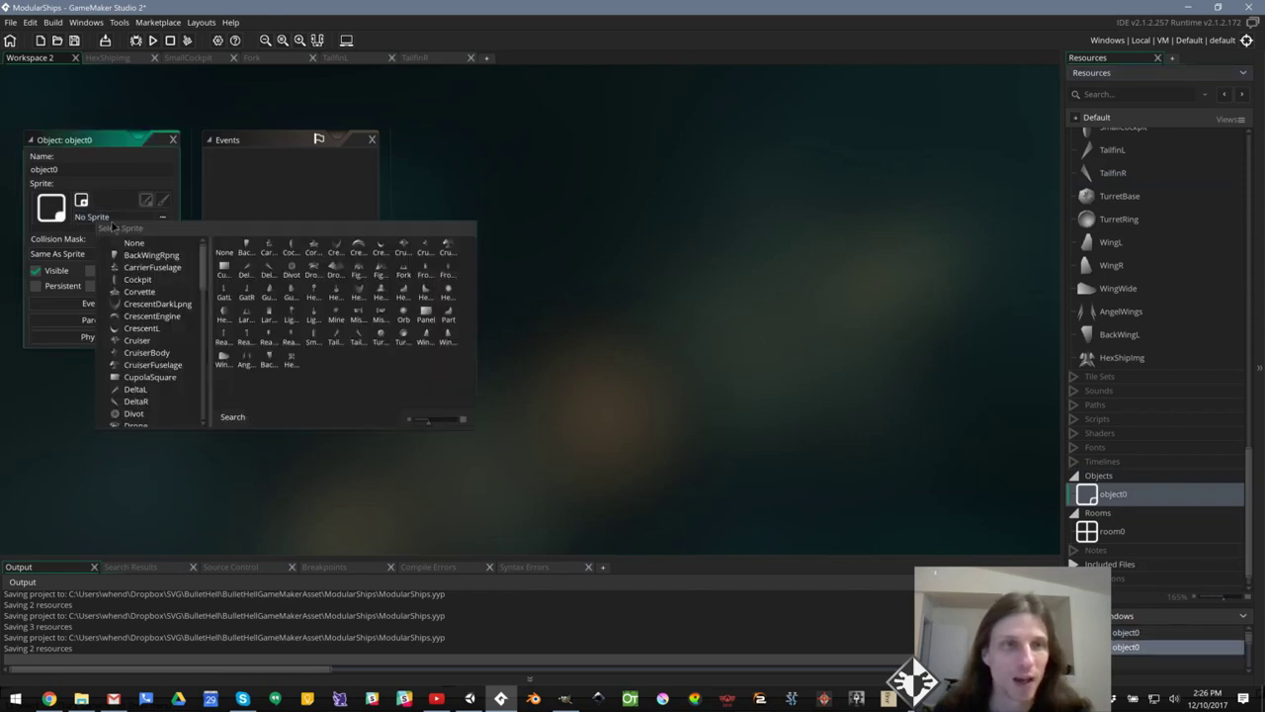
click(291, 362)
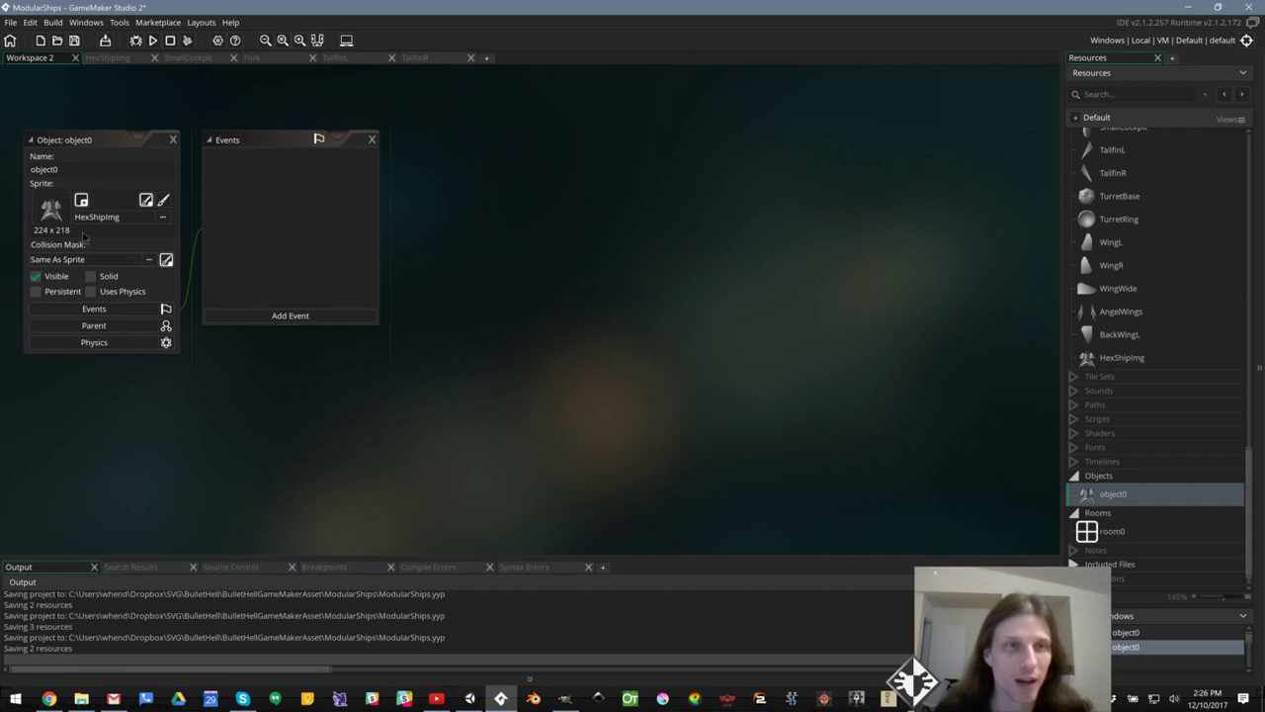
Rename the new object as HexShip and save the project
drag(117, 171, 3, 171)
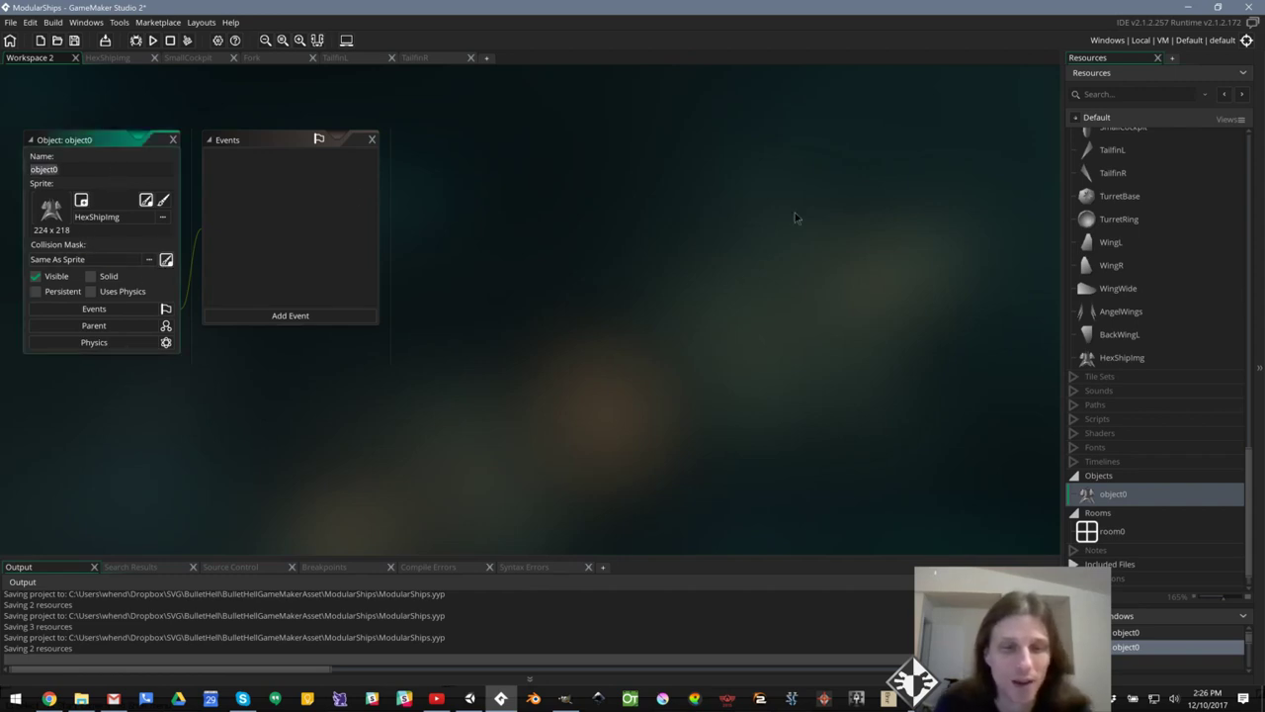
text(HexSh)
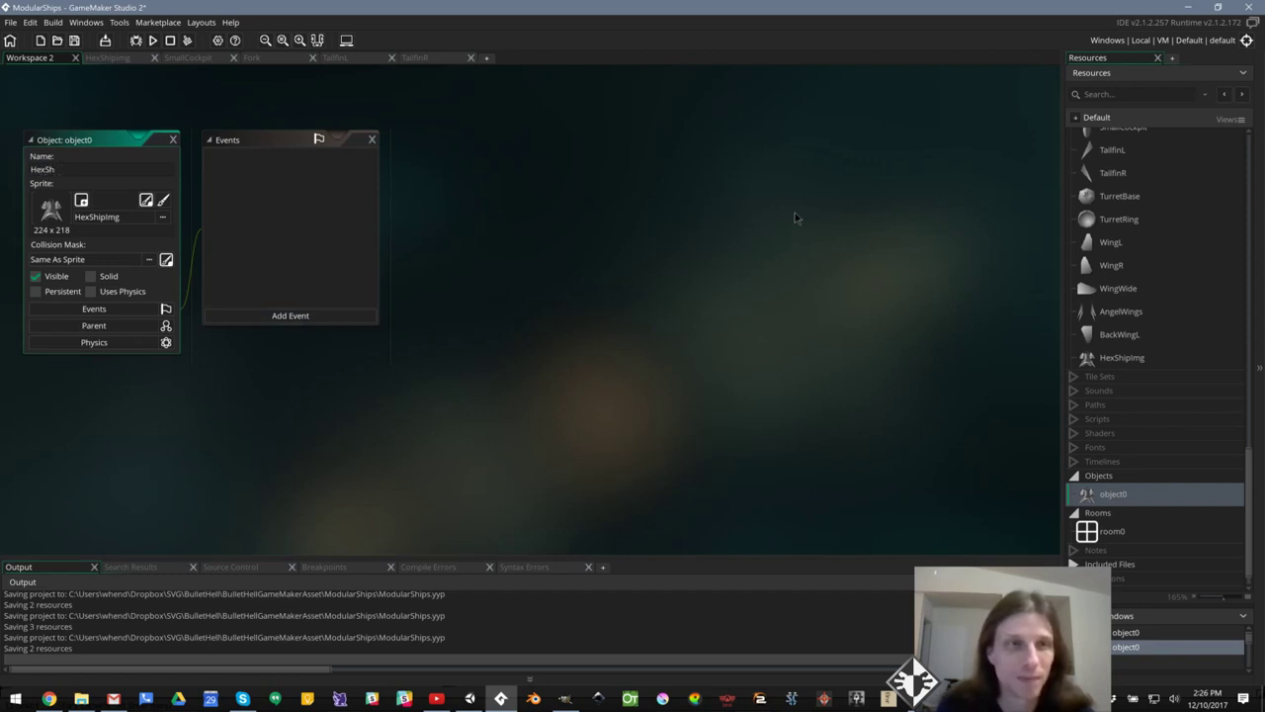
text(ip)
key(Return)
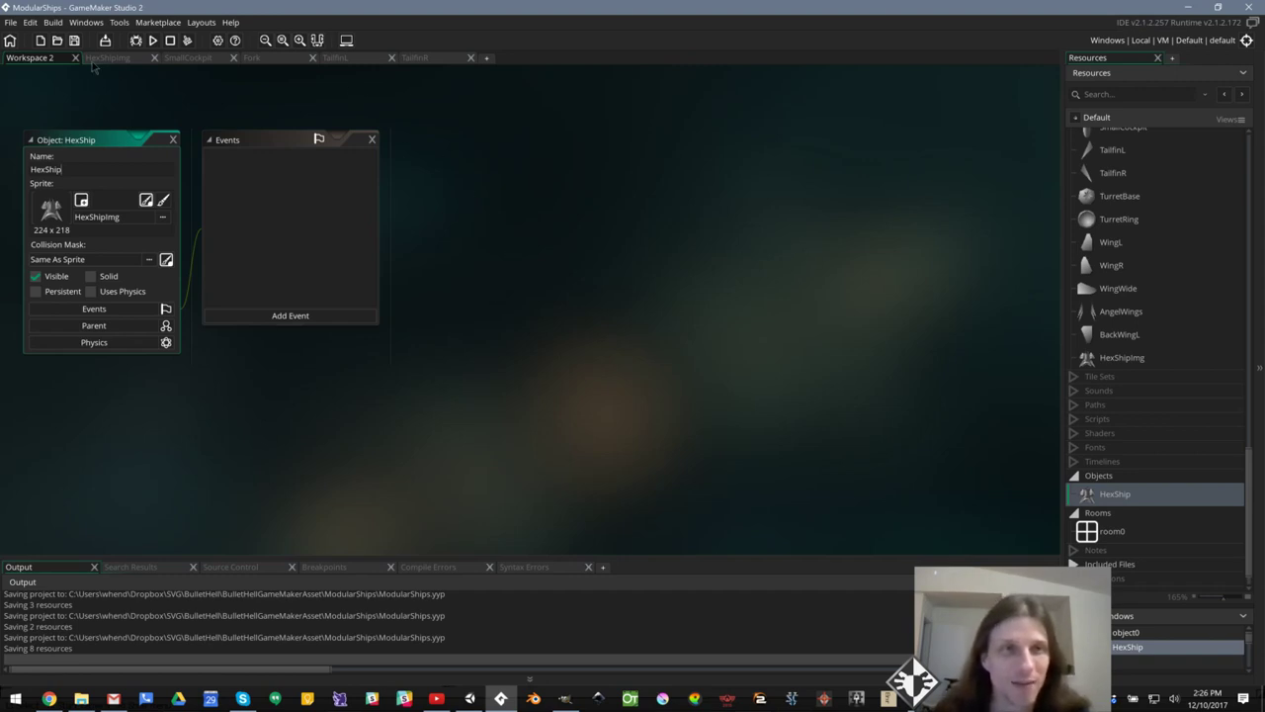
Open room0 and place a HexShip instance near the lower middle of the room on the Instances layer
click(1156, 534)
double_click(1156, 534)
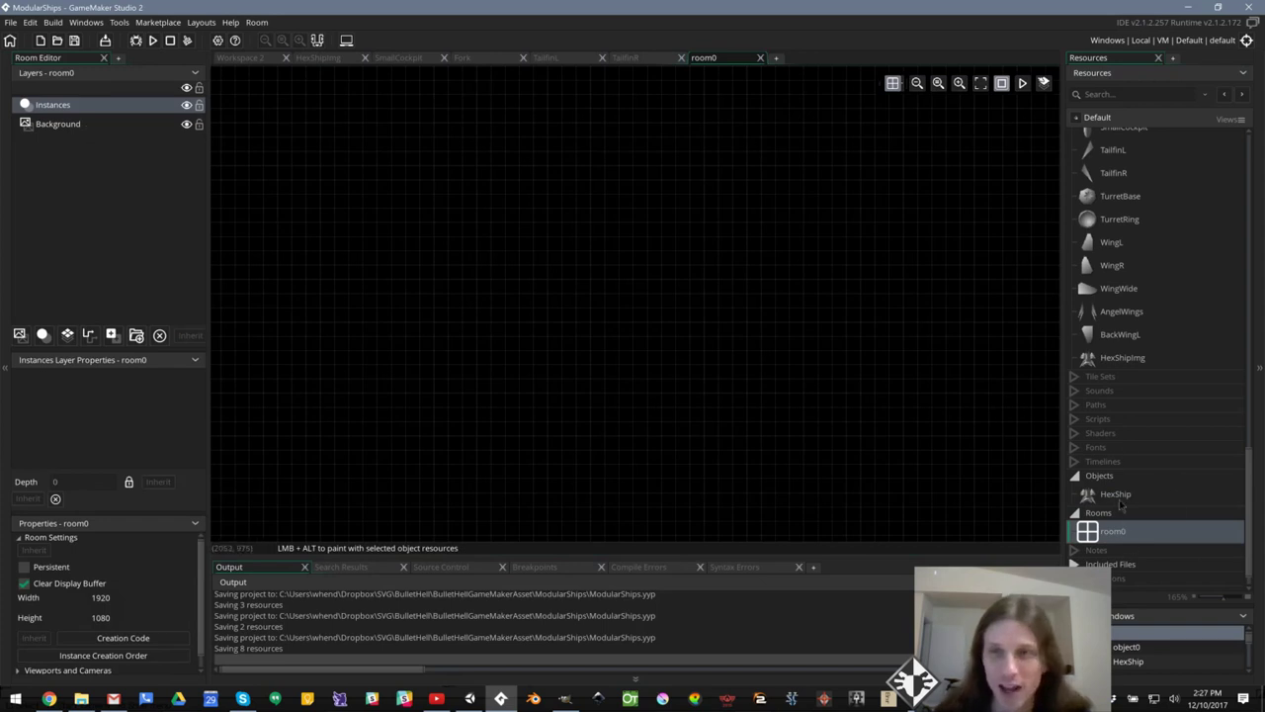
drag(1117, 495, 578, 427)
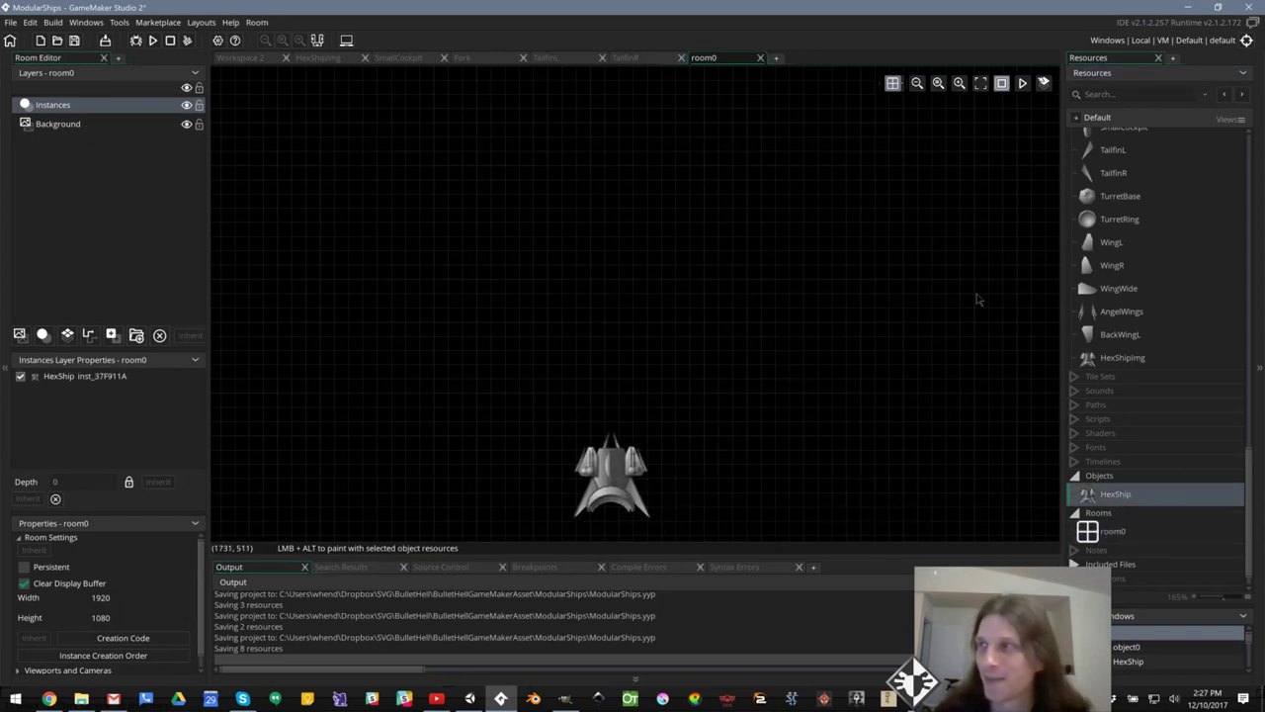